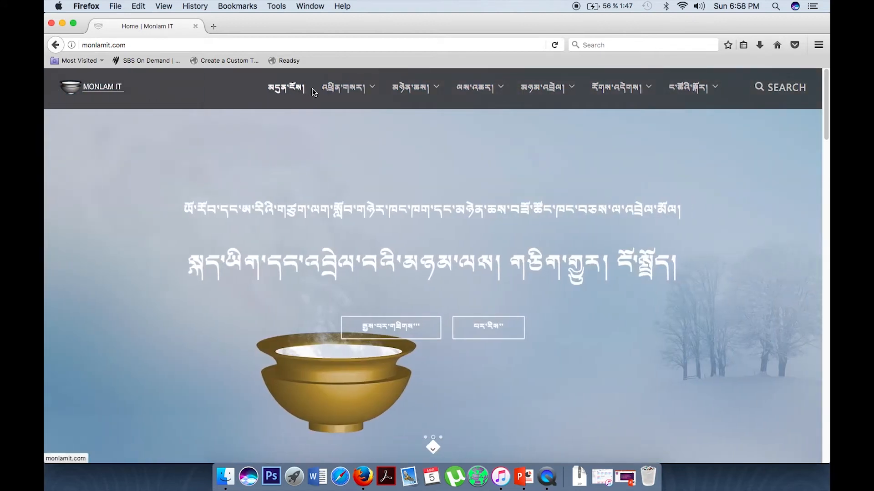
# - Show the software dropdown list in the Monlam IT homepage's third navigation menu
pyautogui.moveTo(412, 92)
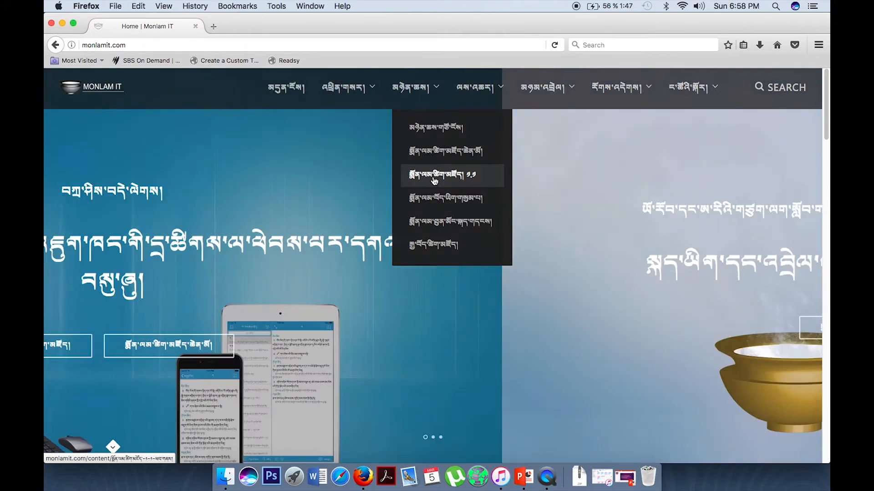
# - From the Monlam Dictionary 1.1 page's Mac tab, save Monlam-Dictonary-v1-1-Mac.zip to disk
pyautogui.click(436, 176)
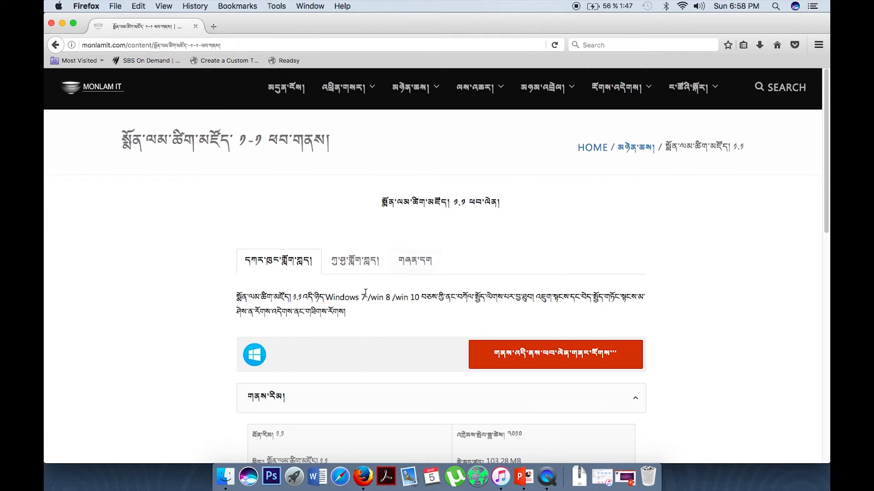
pyautogui.moveTo(326, 300); pyautogui.dragTo(418, 306)
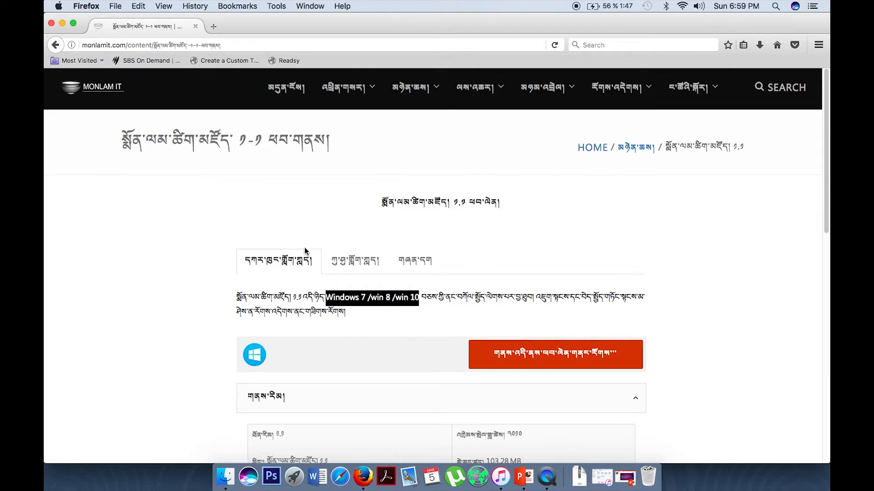
pyautogui.click(319, 221)
pyautogui.click(354, 263)
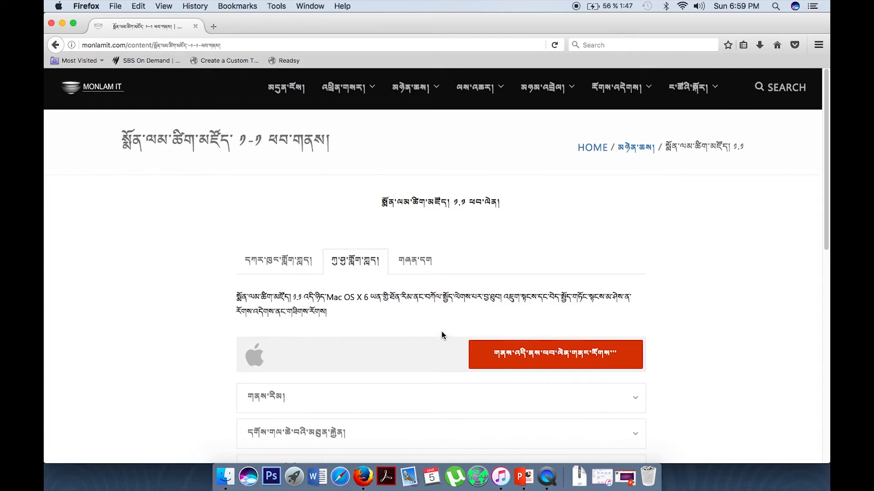
pyautogui.moveTo(368, 298); pyautogui.dragTo(326, 298)
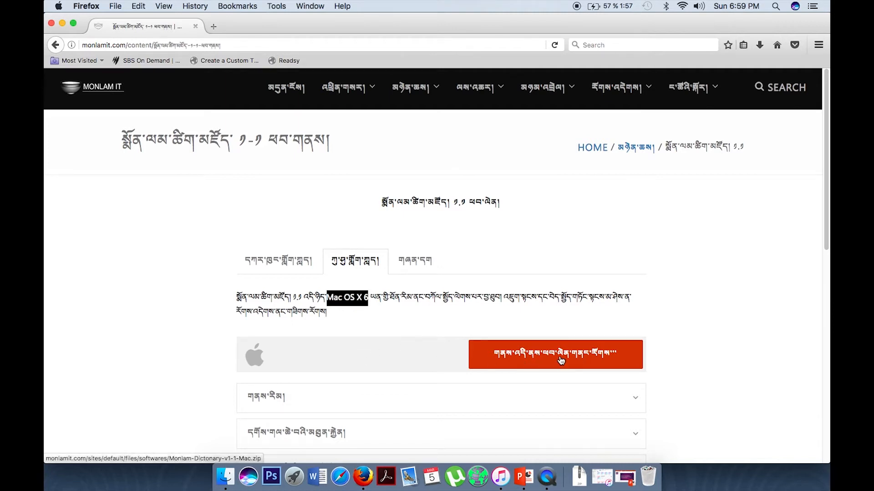
pyautogui.click(559, 358)
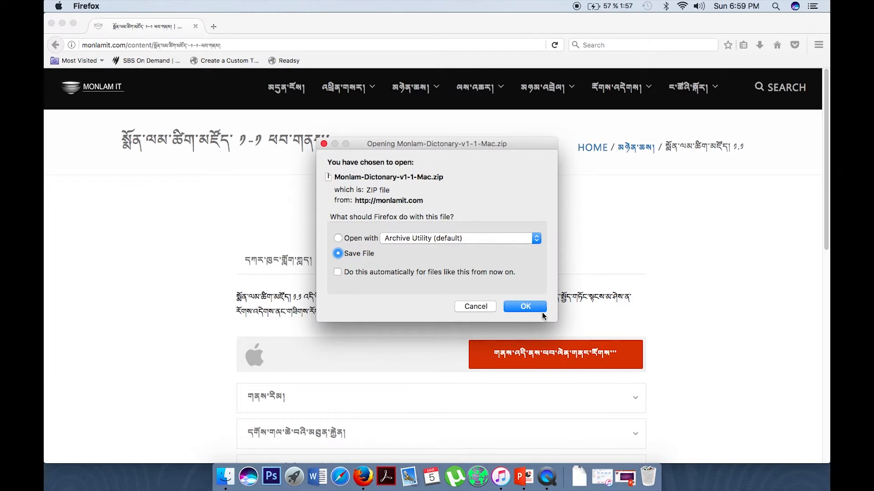
pyautogui.click(536, 308)
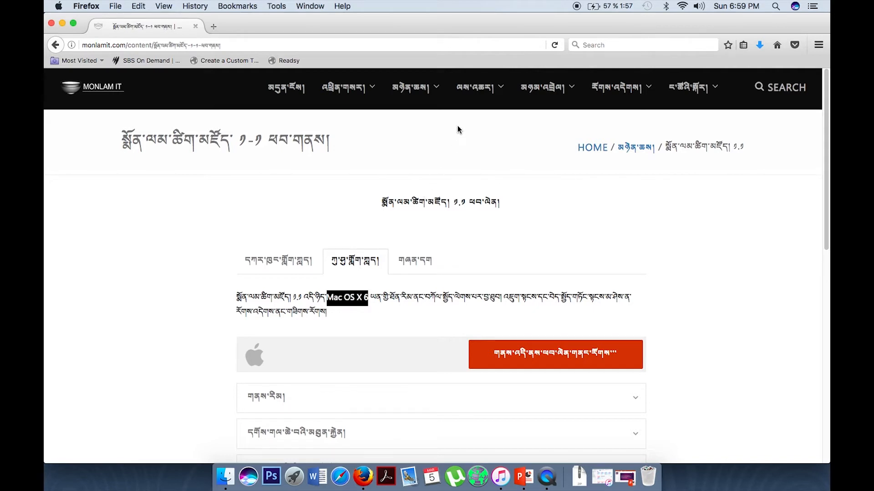
pyautogui.moveTo(471, 97)
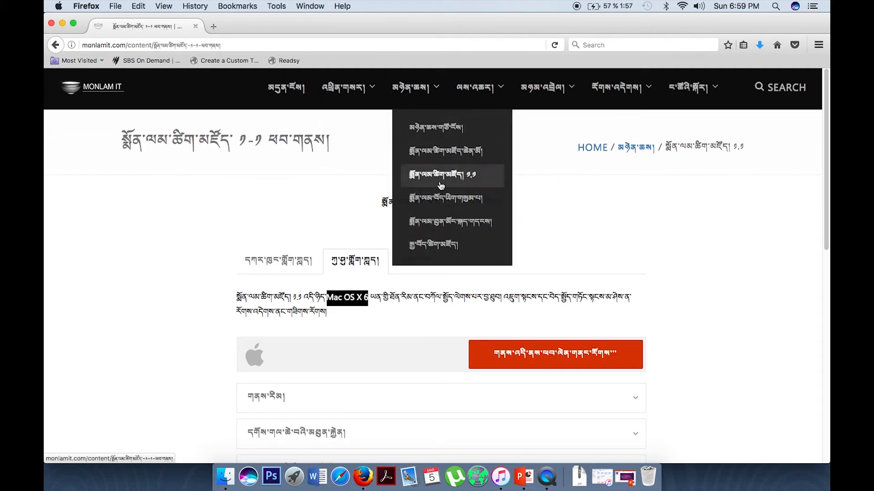
# - Save the Mac OS X Monlam Bod-yig 3.1 zip, then show the Downloads list
pyautogui.click(440, 200)
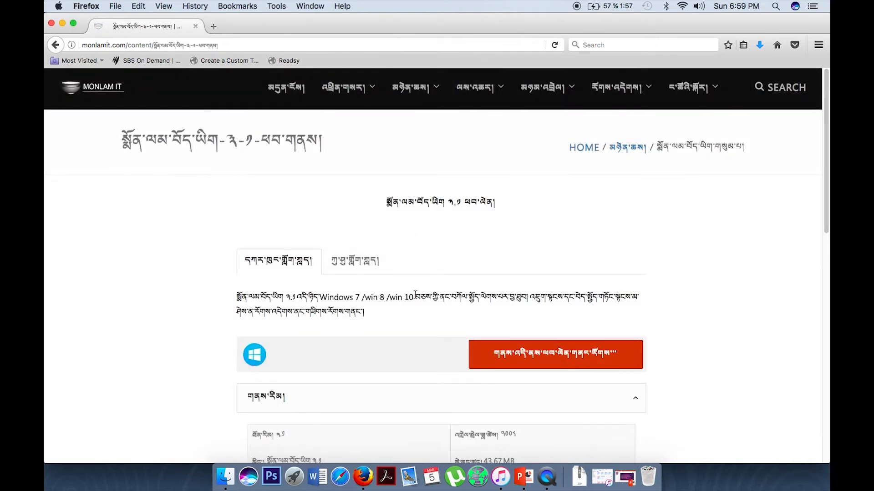
pyautogui.moveTo(416, 295); pyautogui.dragTo(319, 296)
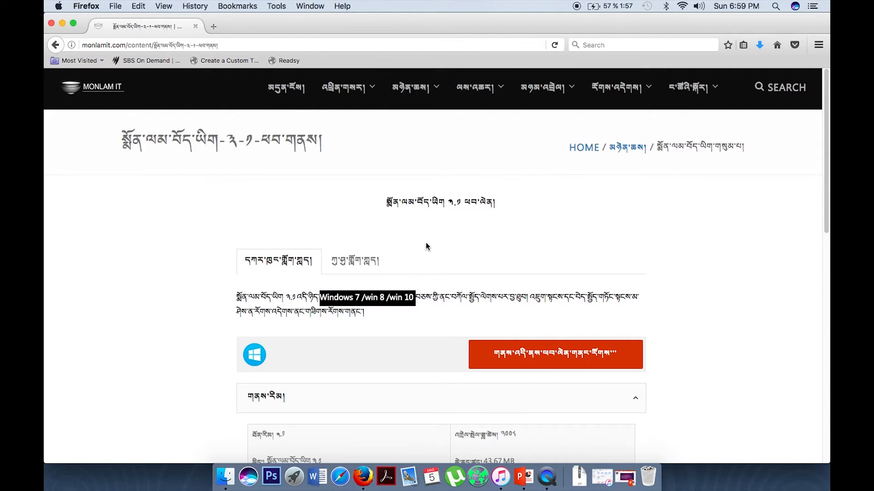
pyautogui.click(383, 260)
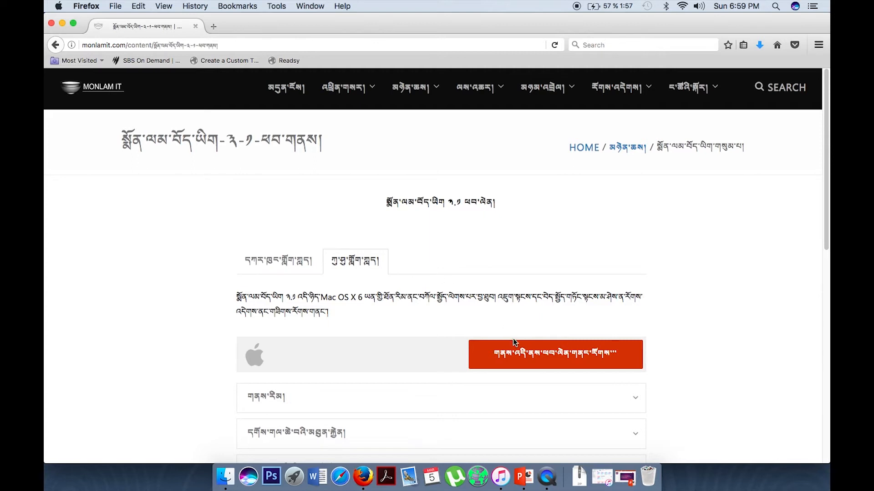
pyautogui.click(557, 366)
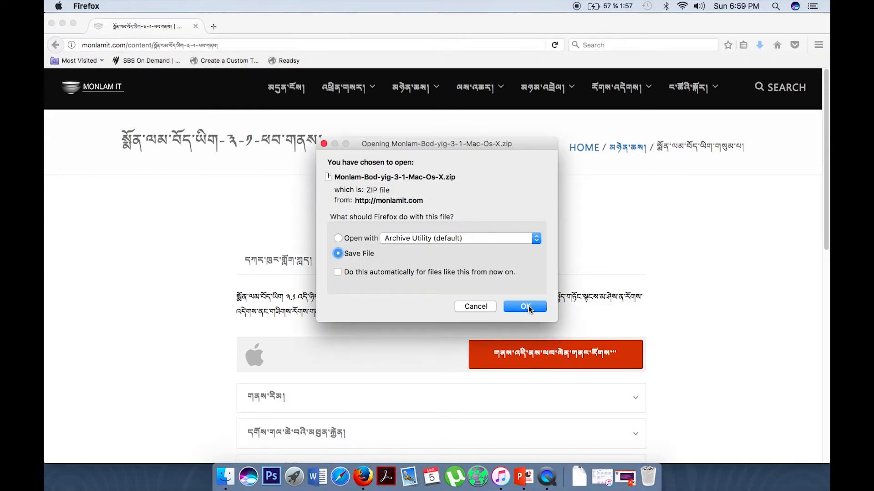
pyautogui.click(526, 306)
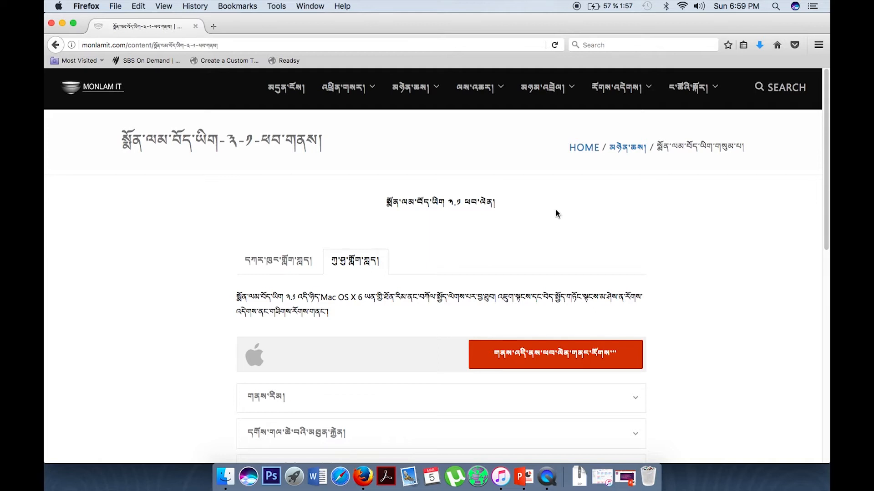
pyautogui.click(759, 45)
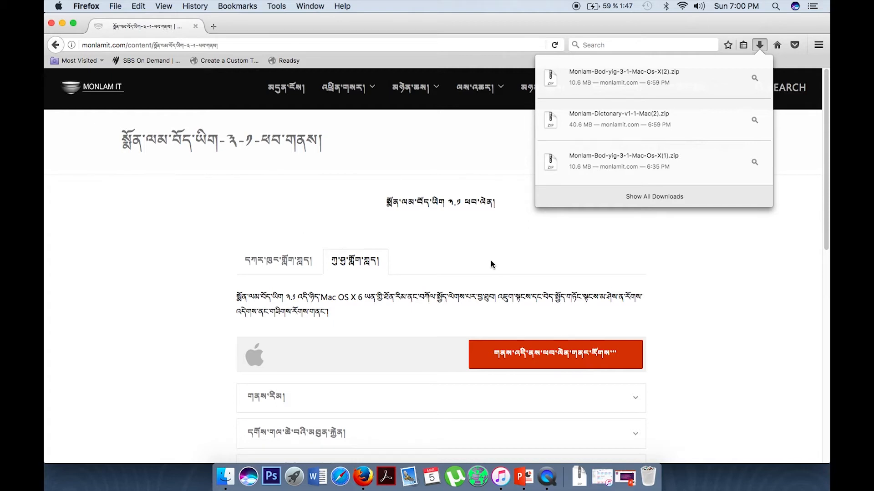
# - In the MONLAM folder, extract the Bod-yig zip with Archive Utility and move the .mpkg below the zips
pyautogui.click(225, 476)
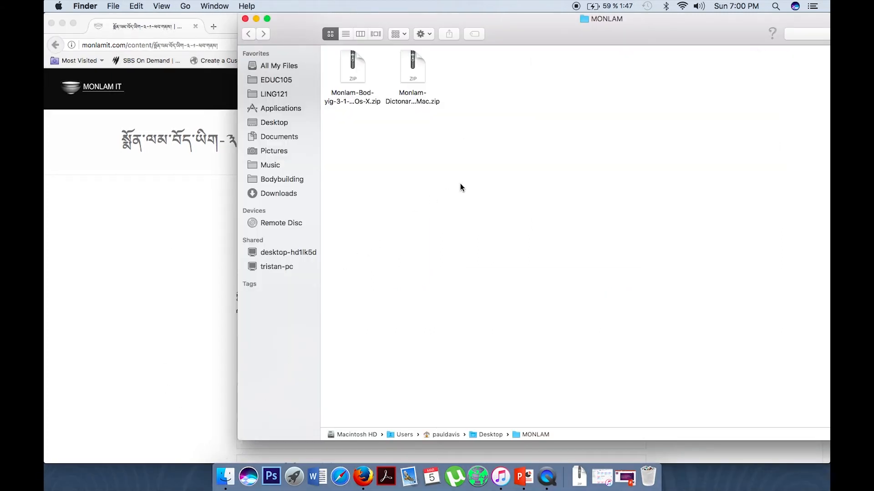
pyautogui.rightClick(355, 73)
pyautogui.moveTo(383, 90)
pyautogui.moveTo(537, 85)
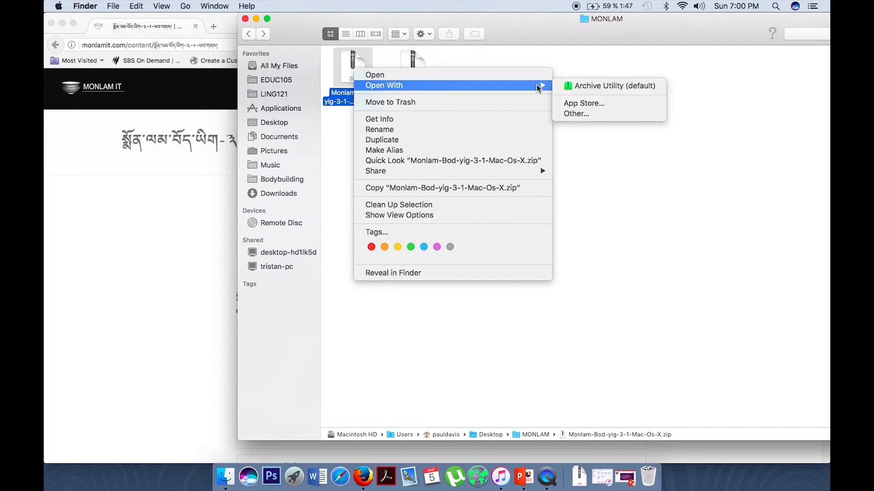
pyautogui.click(588, 85)
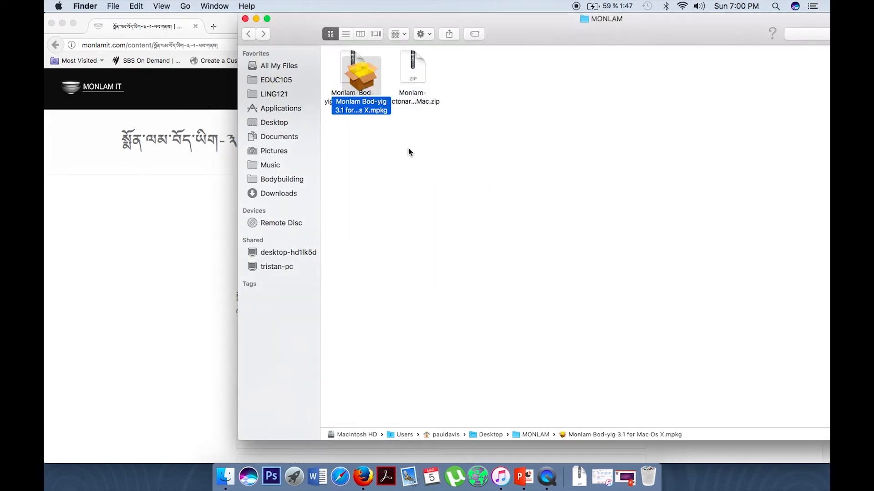
pyautogui.moveTo(353, 71); pyautogui.dragTo(355, 152)
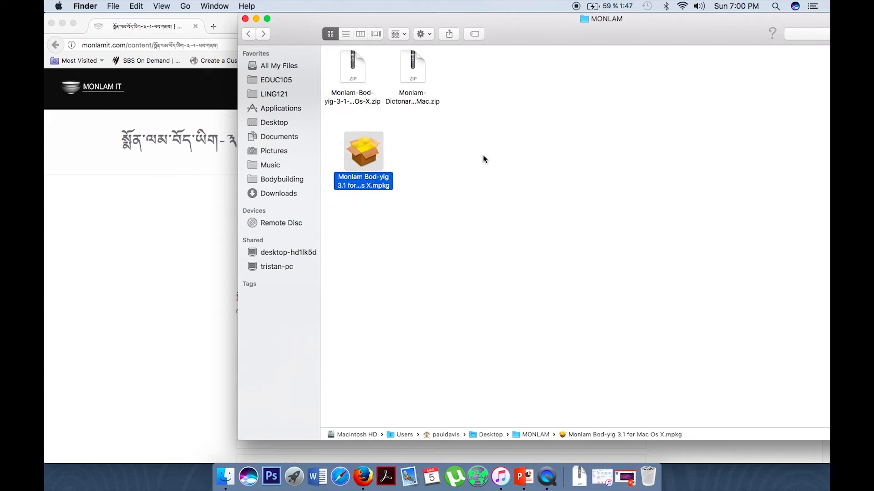
# - Extract Monlam Dictonary v.1.1.mpkg beside the Bod-yig package, try opening it, and dismiss the security warning
pyautogui.rightClick(416, 68)
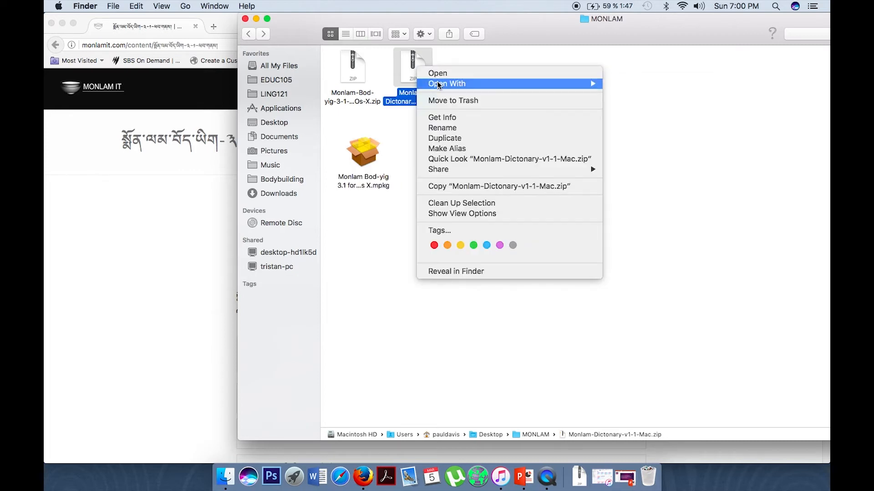
pyautogui.click(674, 83)
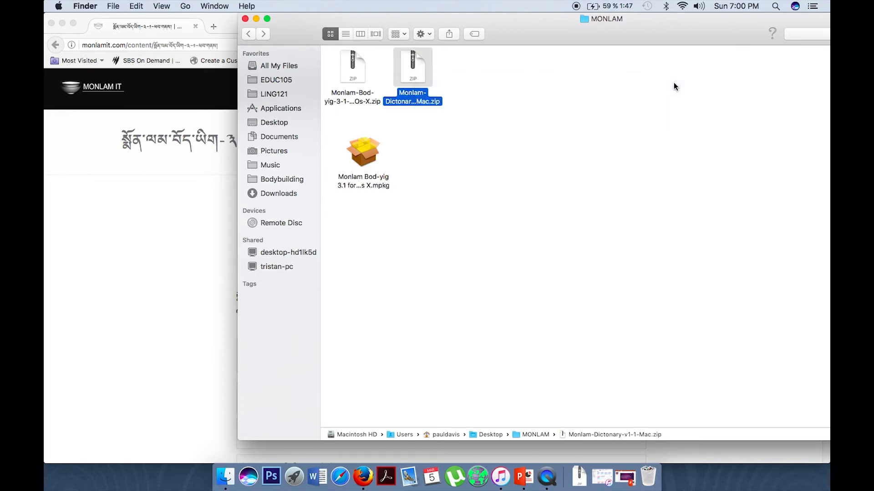
pyautogui.moveTo(432, 73); pyautogui.dragTo(435, 146)
pyautogui.click(540, 180)
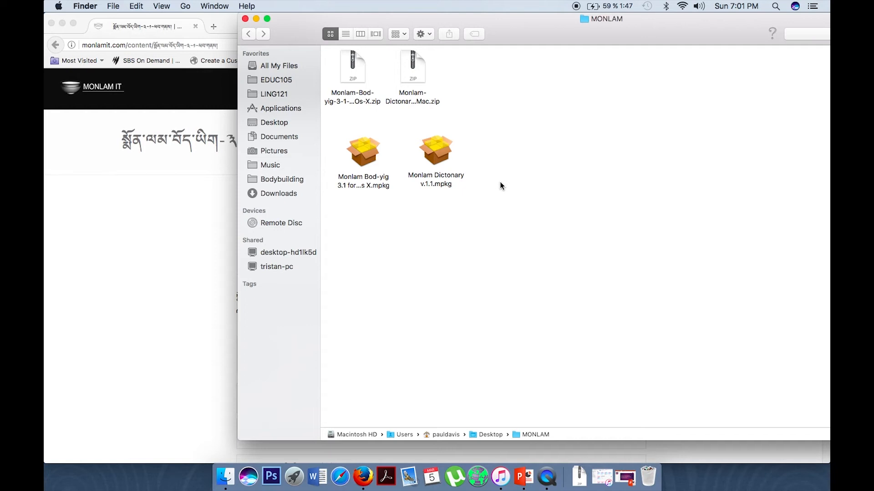
pyautogui.doubleClick(438, 152)
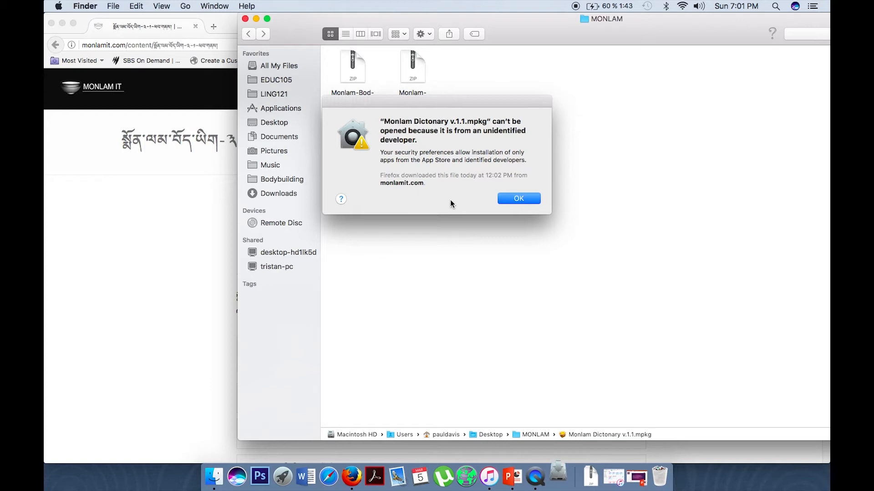
pyautogui.click(517, 198)
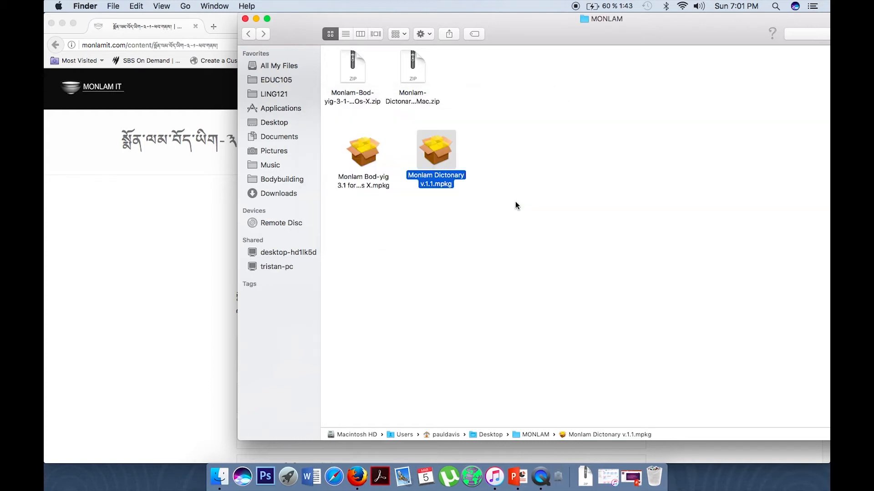
# - Use Open Anyway in System Preferences' Security & Privacy to launch the dictionary installer
pyautogui.click(59, 6)
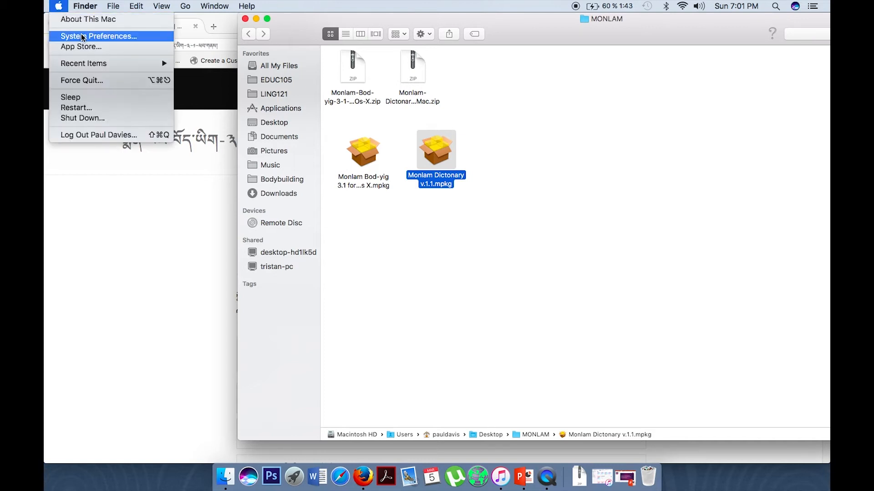
pyautogui.click(100, 36)
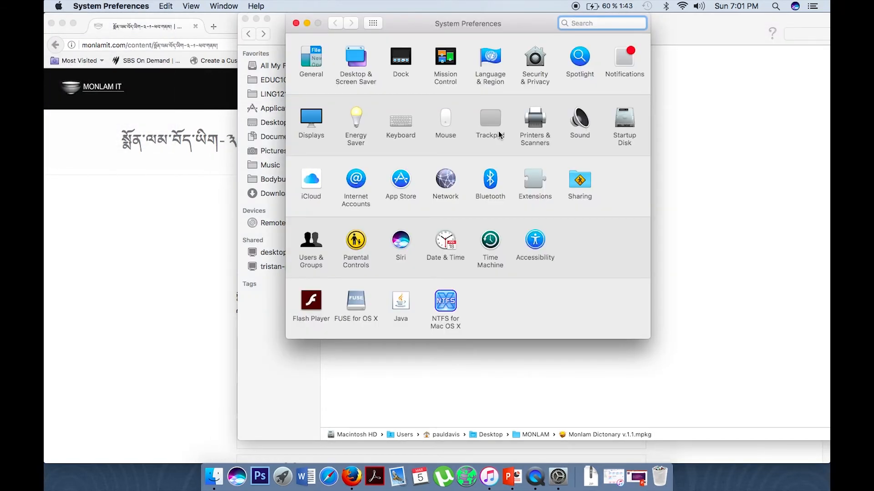
pyautogui.click(533, 60)
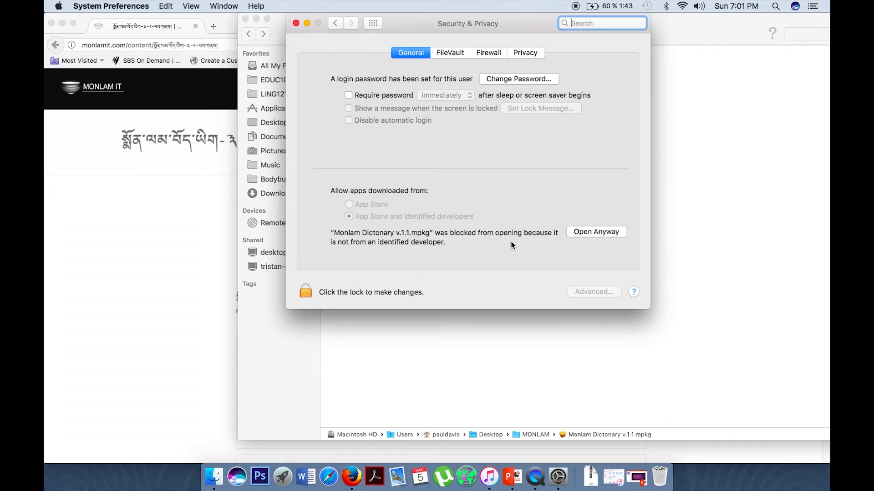
pyautogui.click(596, 230)
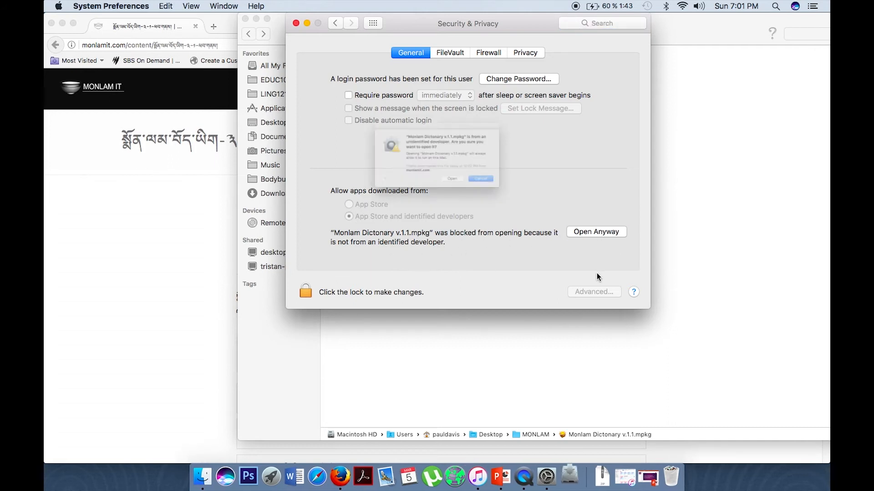
pyautogui.click(463, 197)
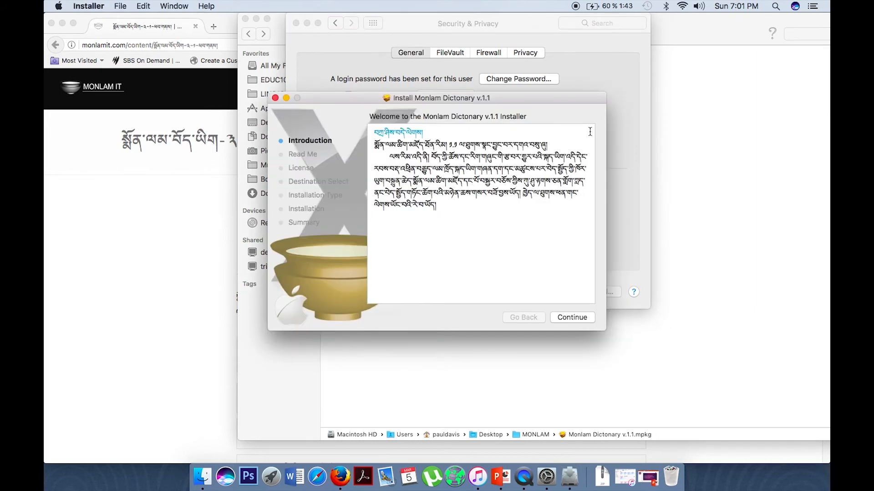
# - Install all Monlam Dictionary v.1.1 packages on Macintosh HD, accepting the license and authorising with the password
pyautogui.click(572, 318)
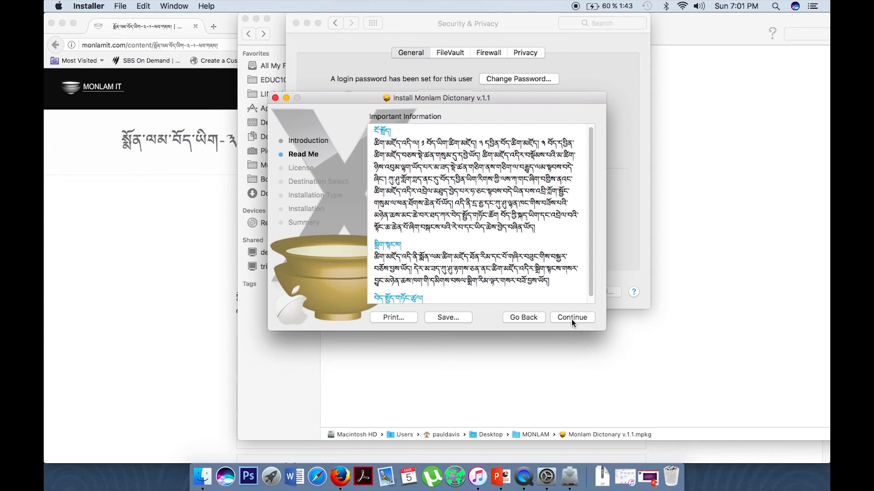
pyautogui.click(570, 318)
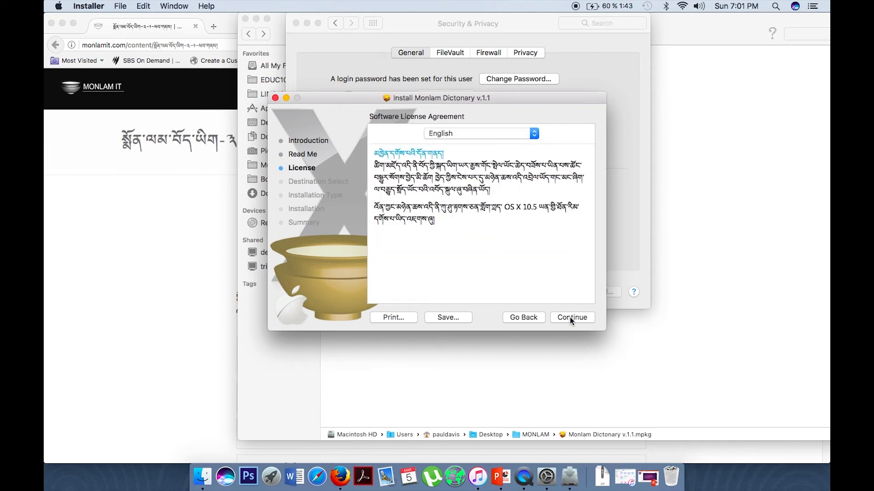
pyautogui.click(570, 317)
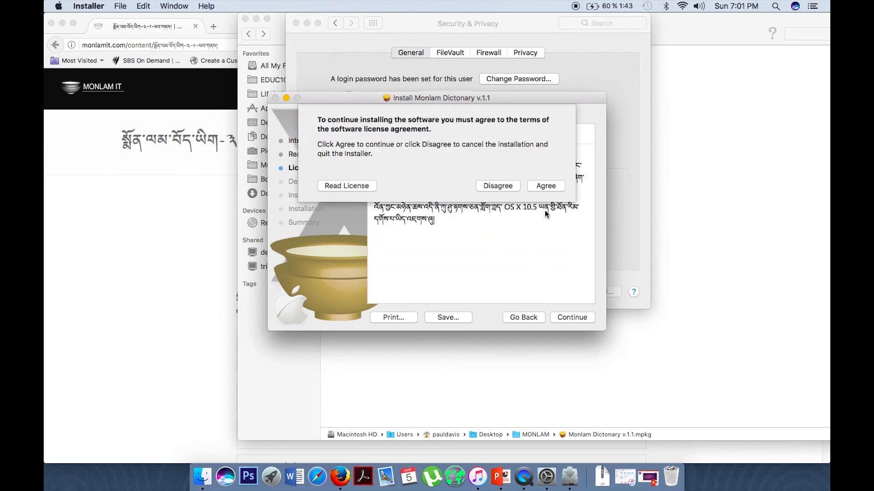
pyautogui.click(546, 186)
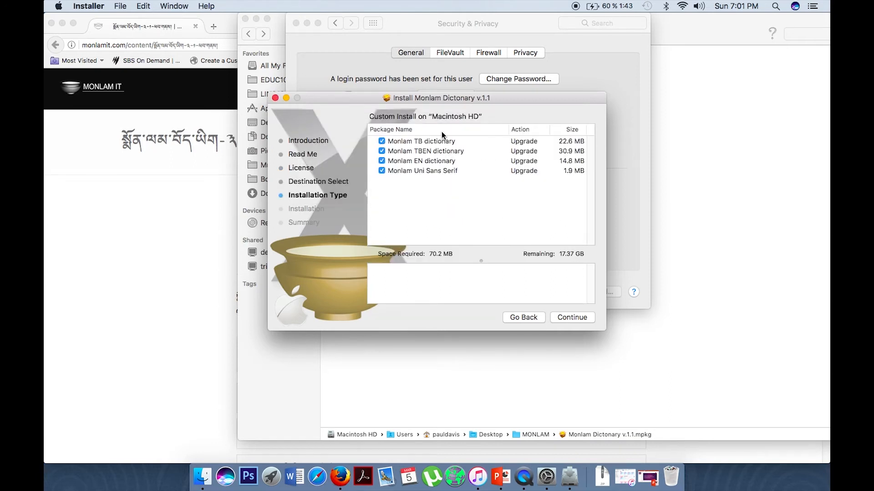
pyautogui.click(571, 317)
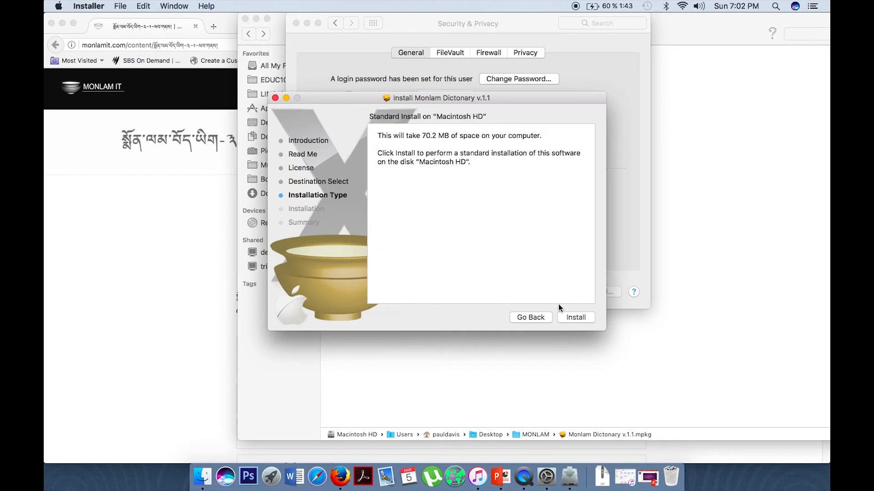
pyautogui.click(574, 318)
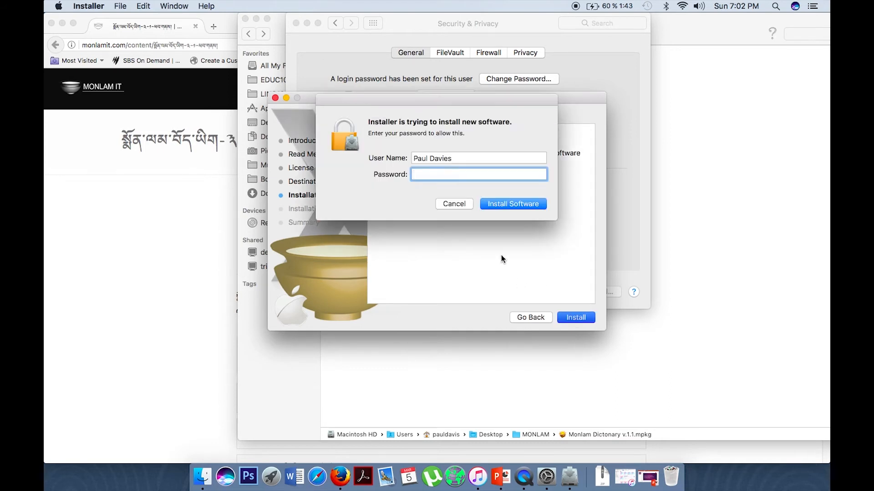
pyautogui.write('•••••••••••')
pyautogui.click(510, 204)
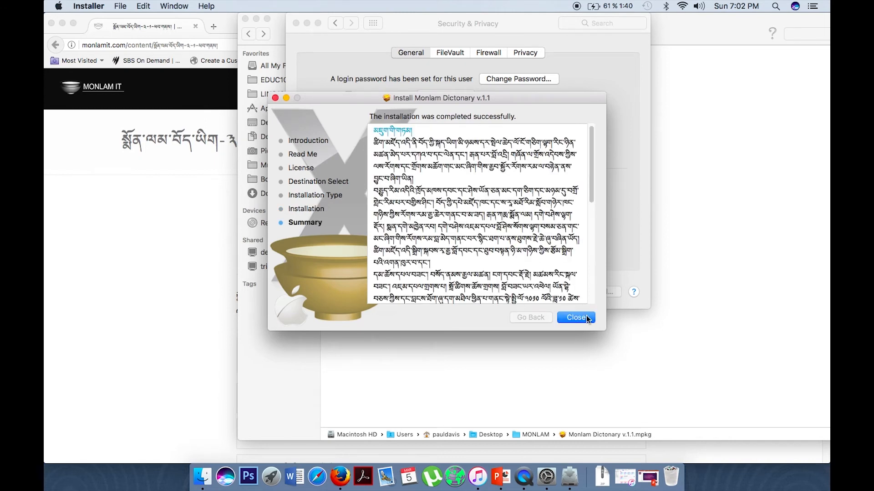
pyautogui.click(586, 317)
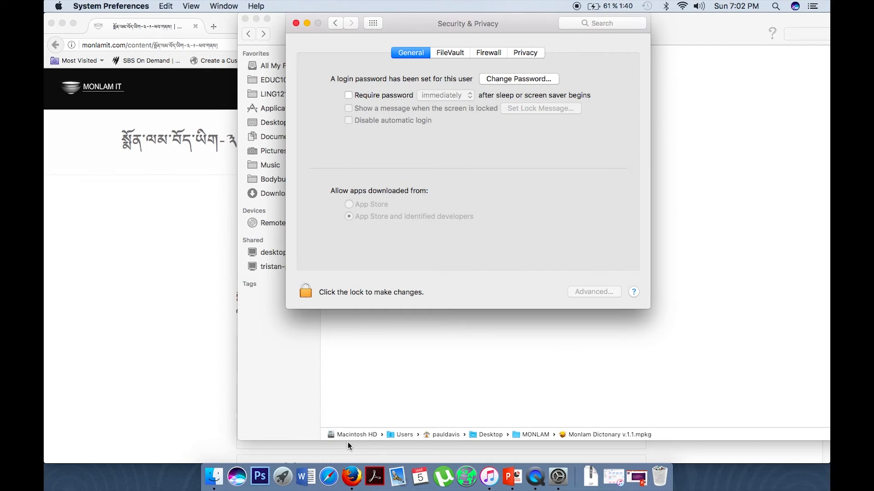
# - Launch the Dictionary app from Finder's Applications folder
pyautogui.click(215, 474)
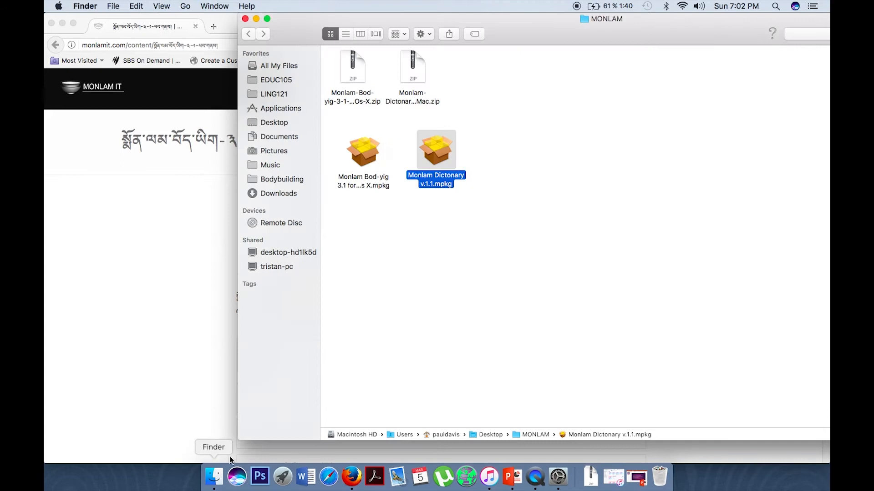
pyautogui.click(278, 109)
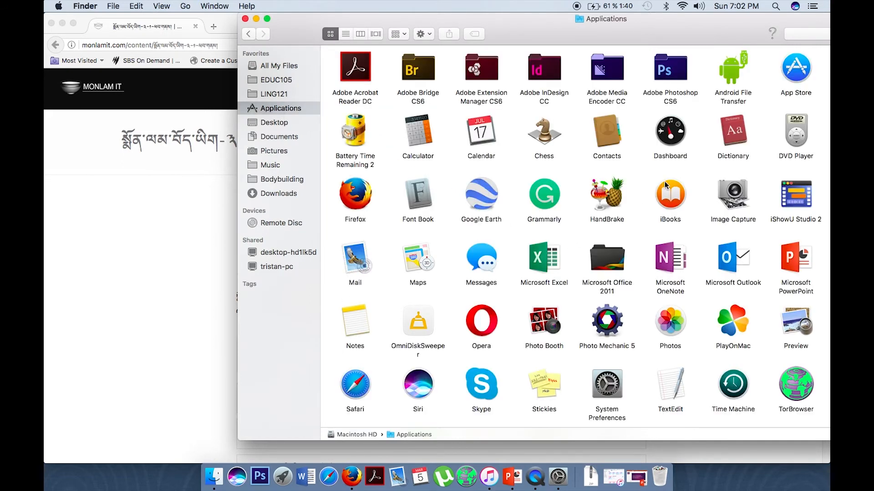
pyautogui.doubleClick(728, 128)
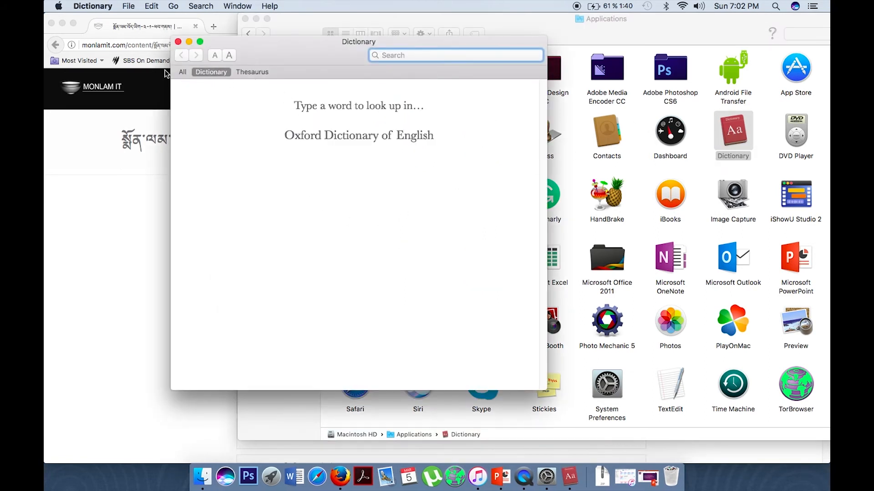
# - Switch Dictionary to the Oxford Thesaurus source and move its window to the top-left corner
pyautogui.click(180, 72)
pyautogui.click(206, 72)
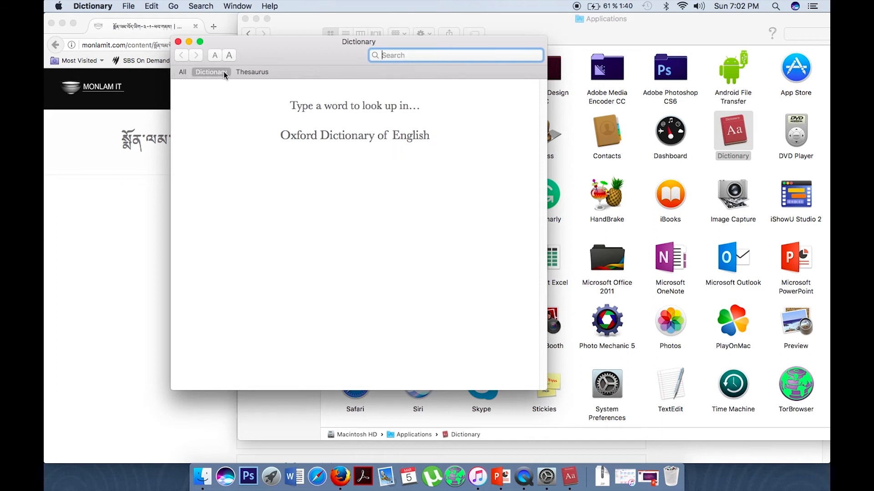
pyautogui.click(241, 72)
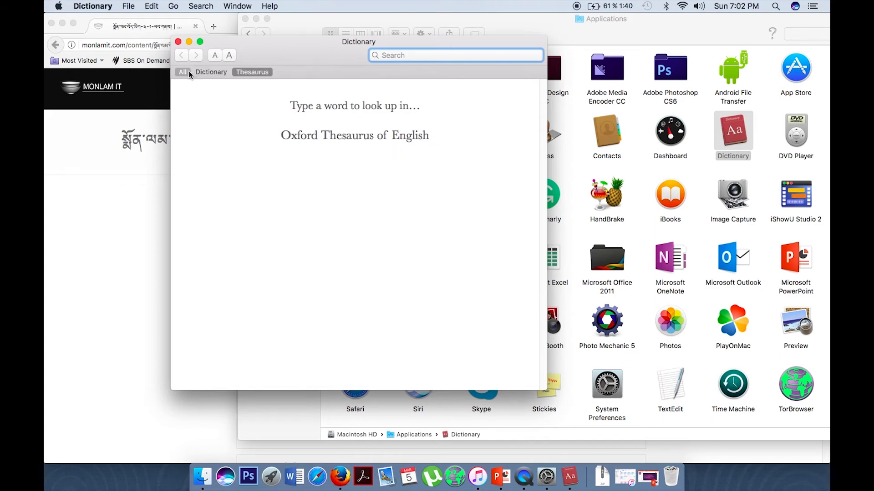
pyautogui.click(225, 134)
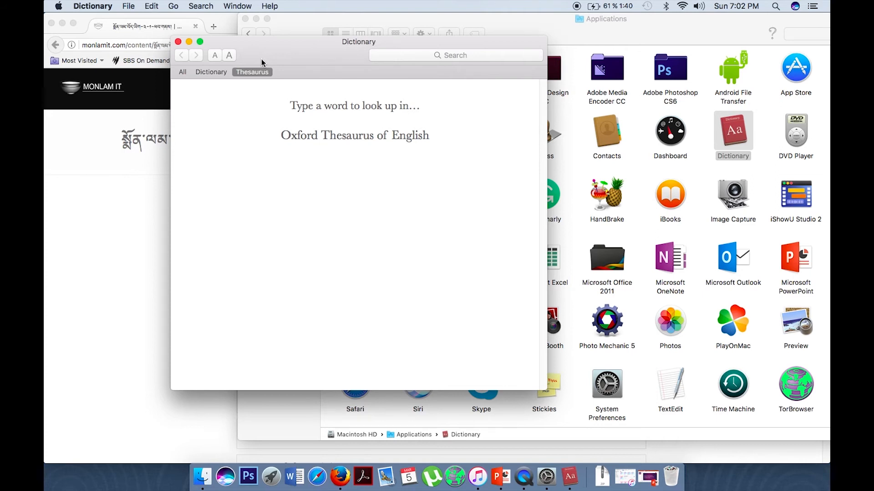
pyautogui.moveTo(262, 45); pyautogui.dragTo(135, 22)
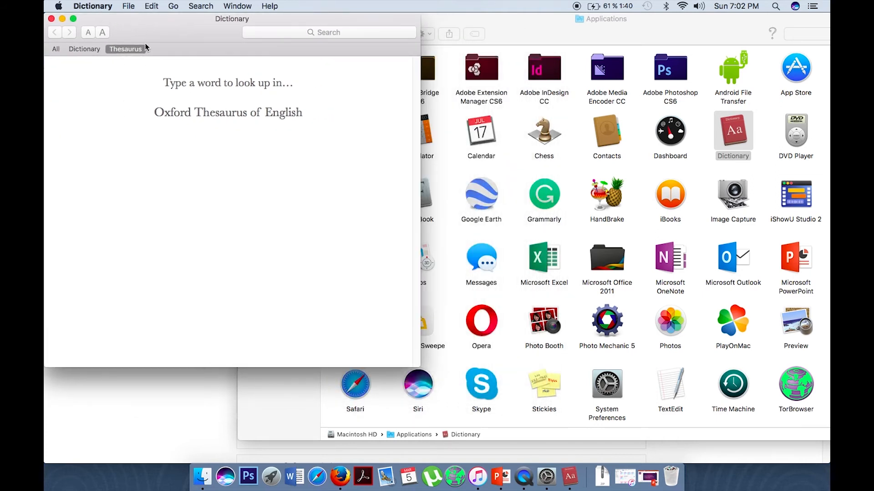
pyautogui.click(93, 6)
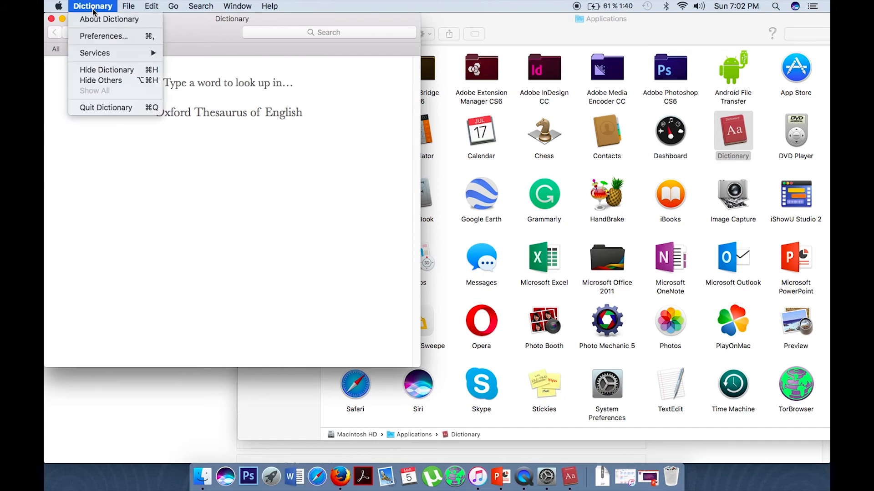
# - In Dictionary Preferences, tick Monlam TBEN, TB and EN dictionary, then close Preferences
pyautogui.click(98, 37)
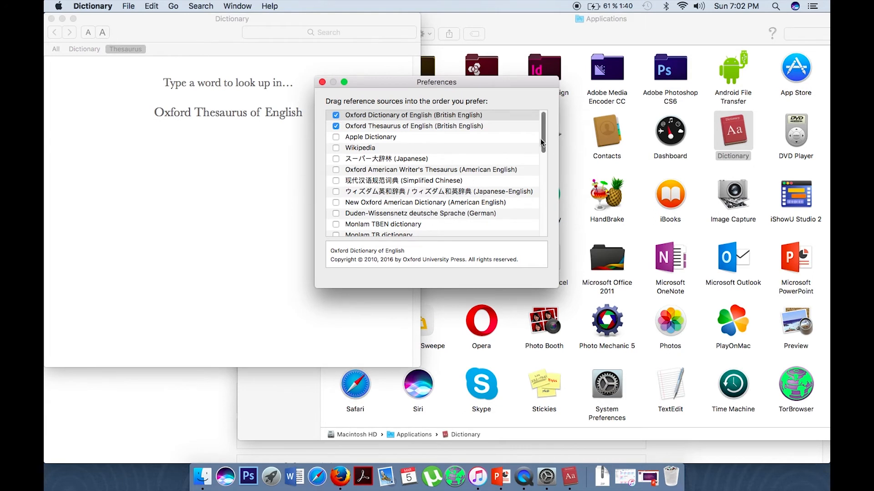
pyautogui.scroll(-5, 542, 142)
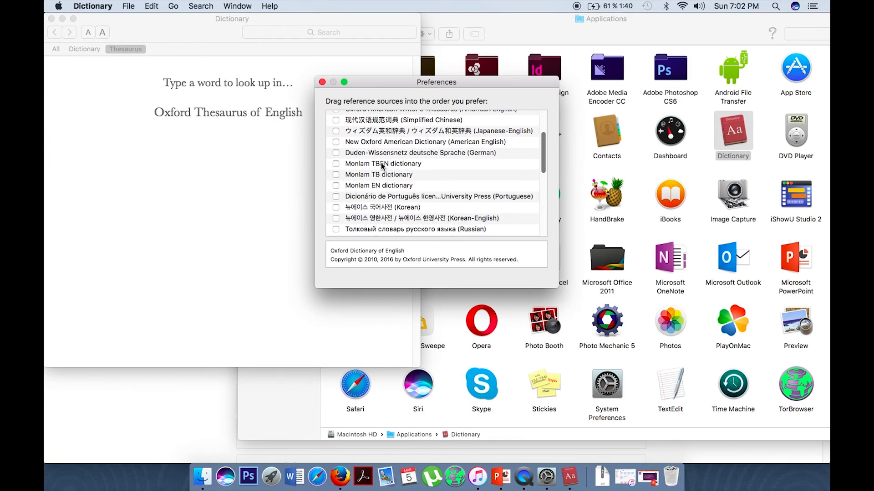
pyautogui.click(336, 164)
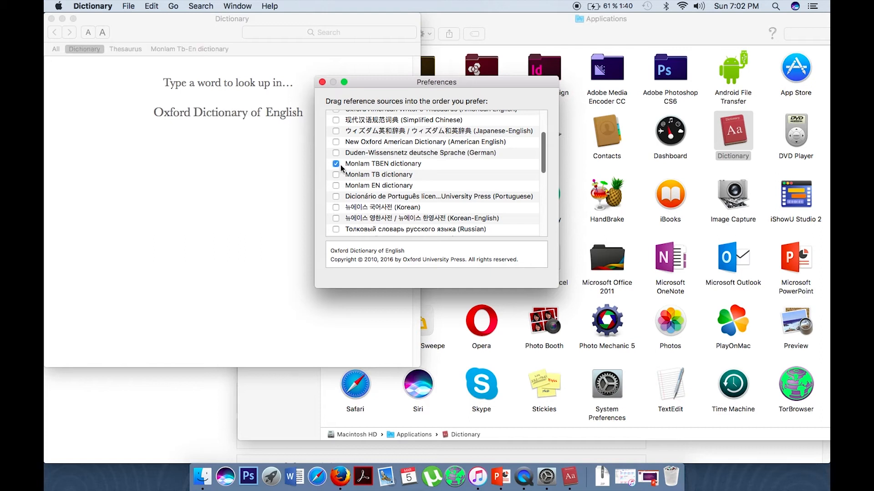
pyautogui.click(337, 174)
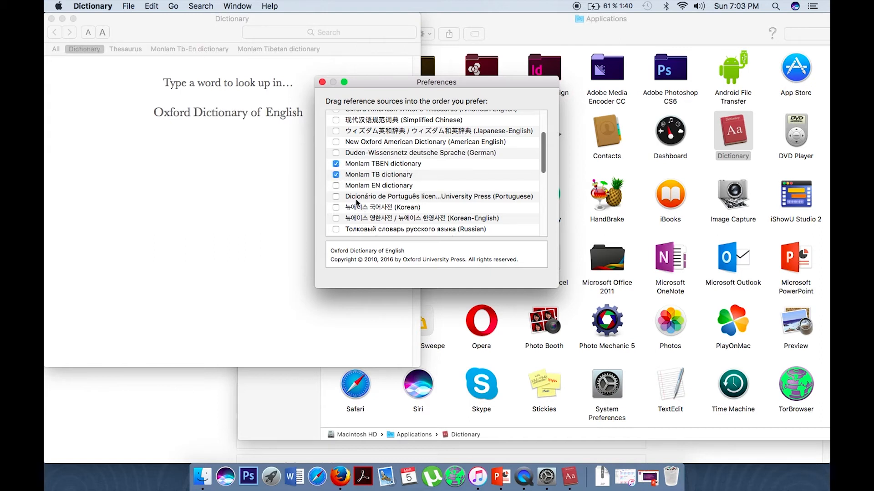
pyautogui.click(336, 186)
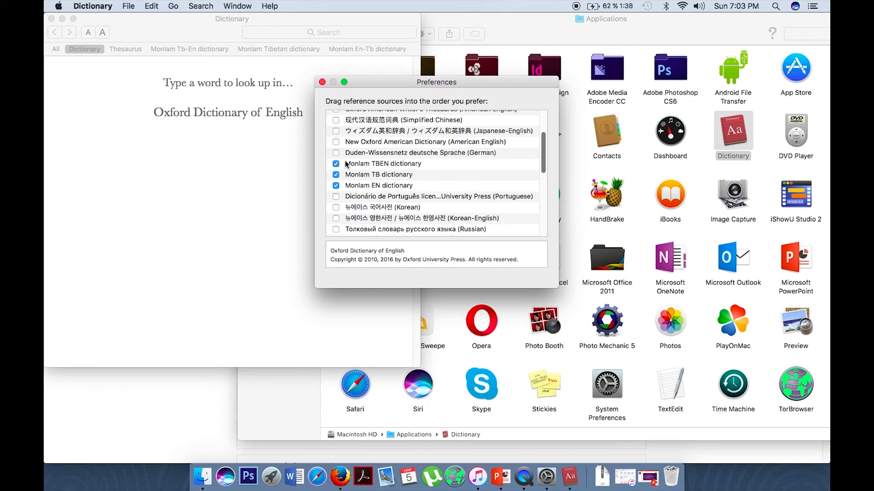
pyautogui.click(322, 83)
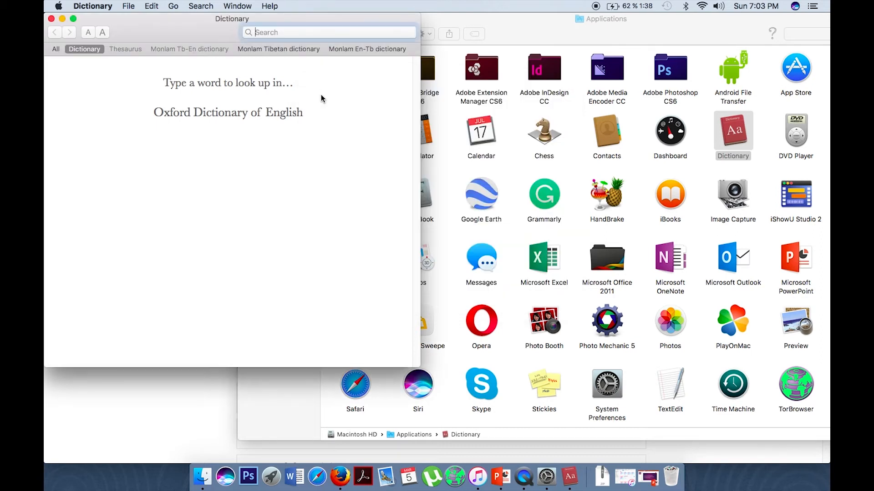
# - Switch between the Monlam dictionary tabs, ending on Monlam En-Tb
pyautogui.click(192, 49)
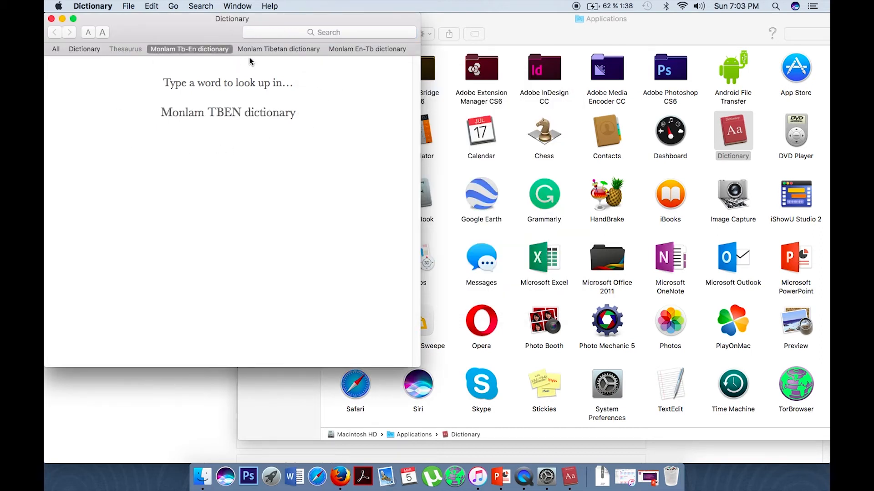
pyautogui.click(301, 49)
pyautogui.click(357, 50)
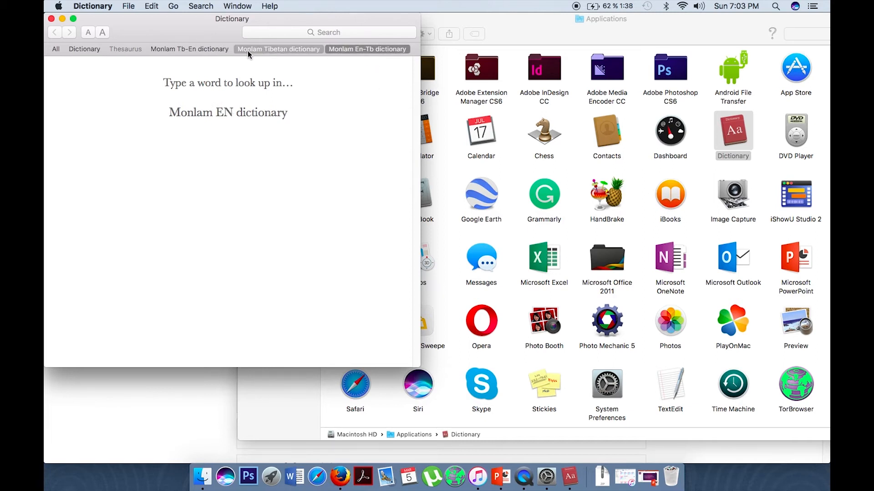
pyautogui.click(274, 49)
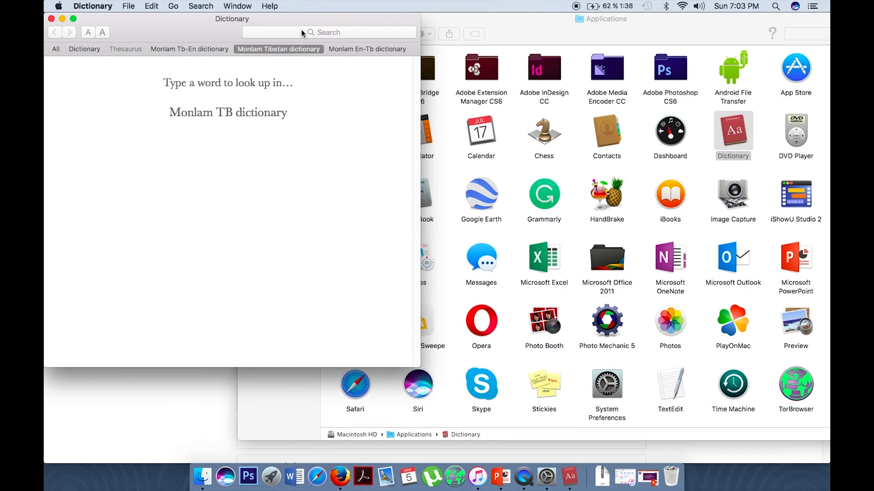
pyautogui.click(367, 48)
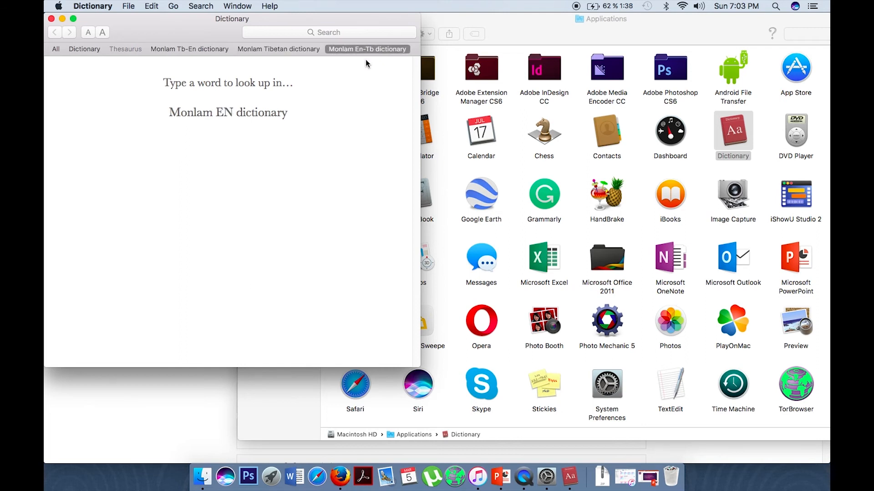
# - Look up 'karma' in Monlam En-Tb to see its Tibetan translation
pyautogui.click(317, 31)
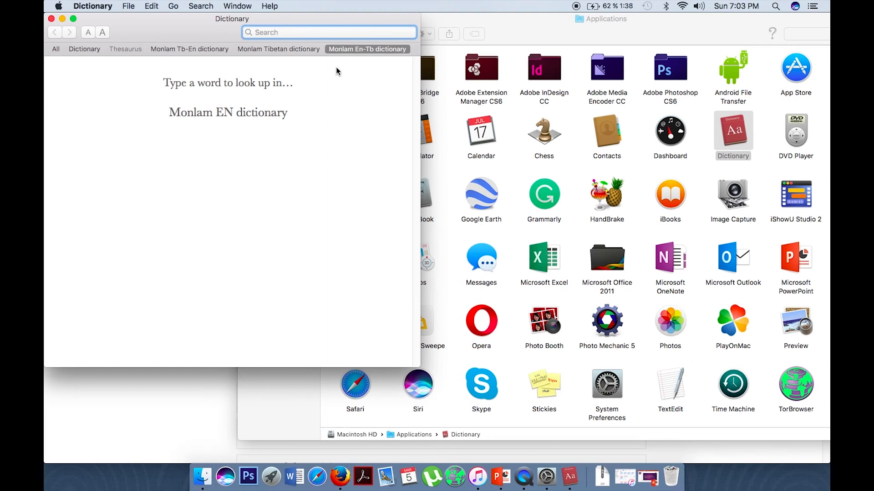
pyautogui.write('karma')
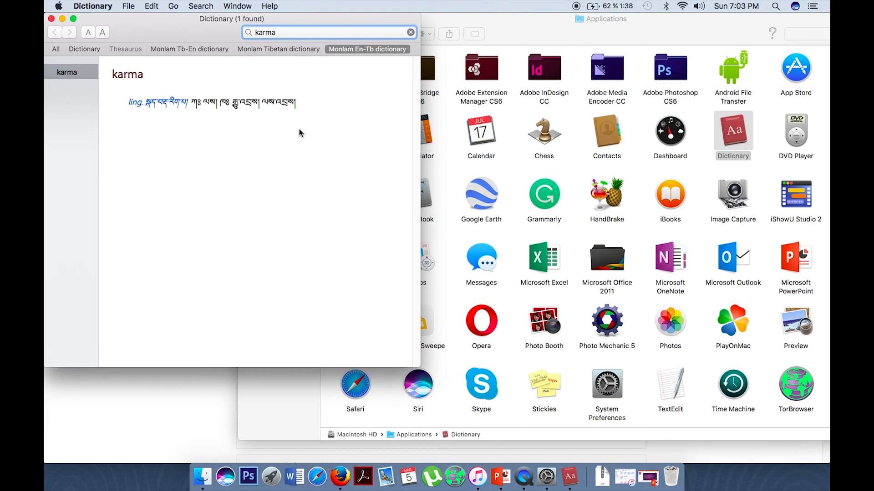
pyautogui.click(97, 6)
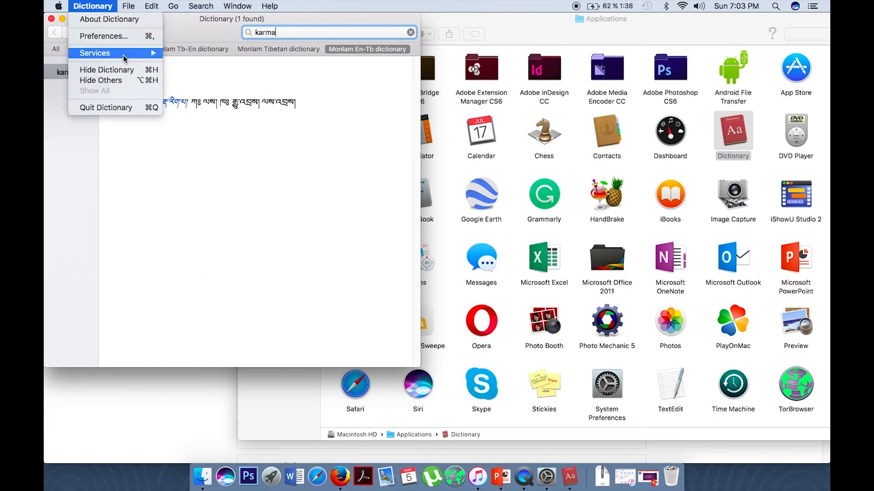
# - Quit Dictionary, return to the MONLAM folder and select the Monlam Bod-yig 3.1 package
pyautogui.click(119, 108)
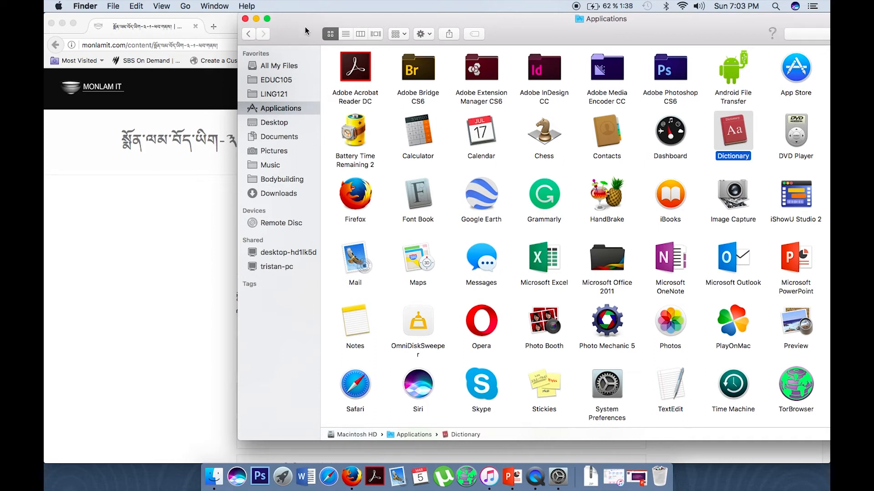
pyautogui.click(247, 35)
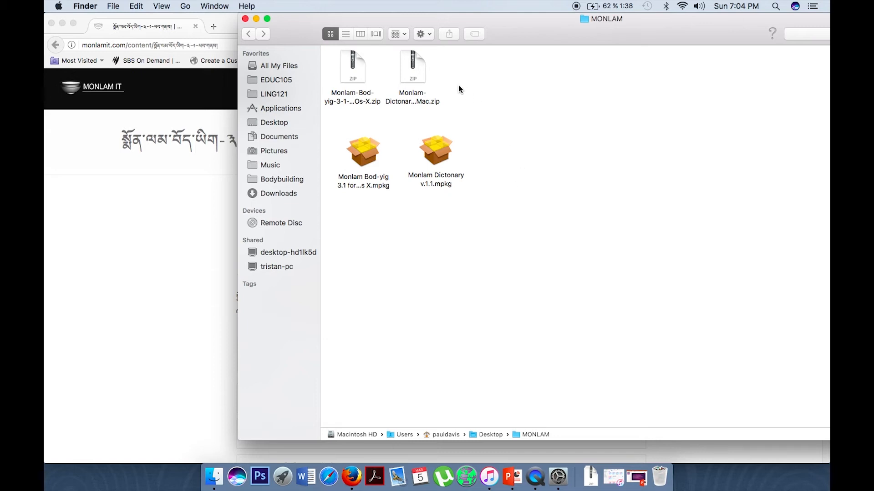
pyautogui.click(364, 148)
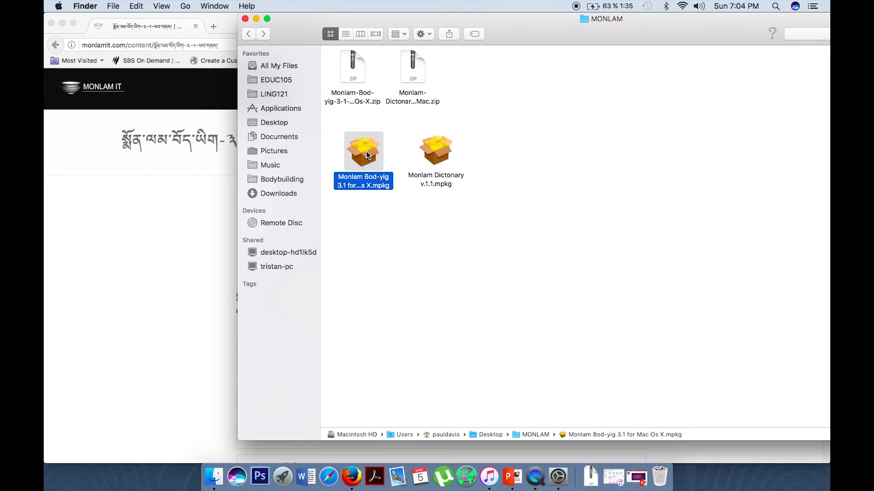
# - Open the blocked Monlam Bod-yig 3.1 package using Security & Privacy's Open Anyway
pyautogui.doubleClick(366, 151)
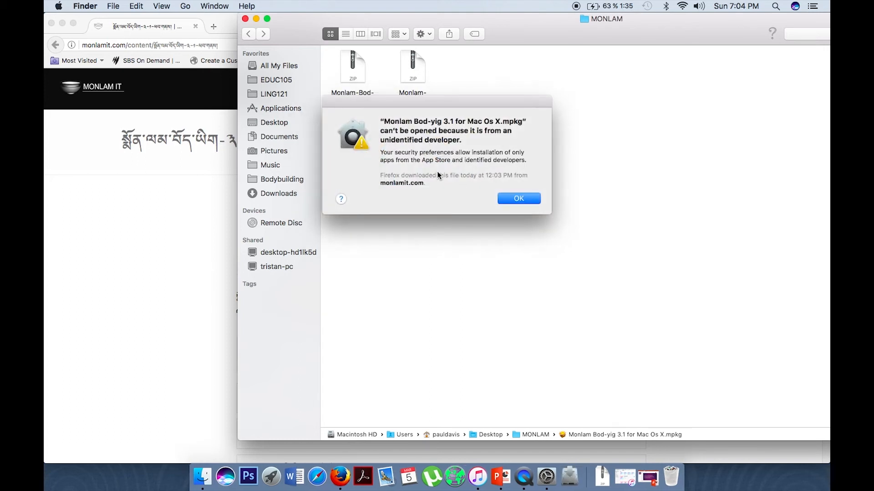
pyautogui.click(520, 200)
pyautogui.click(59, 6)
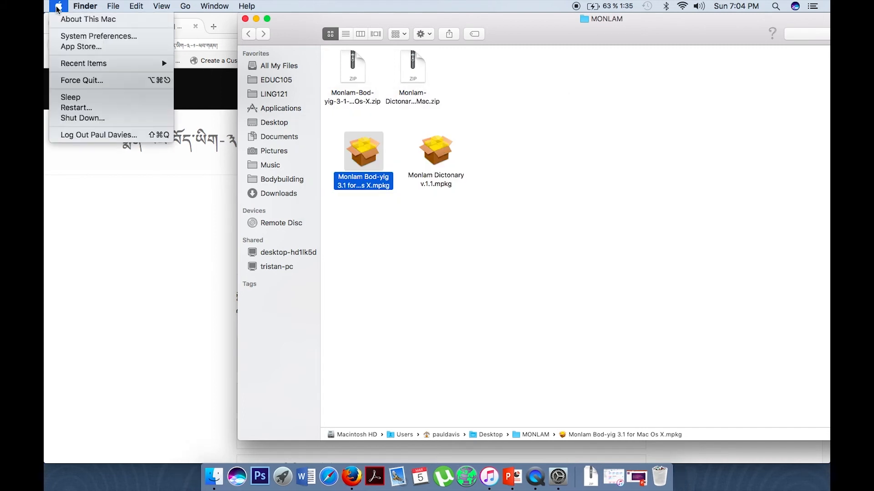
pyautogui.click(74, 36)
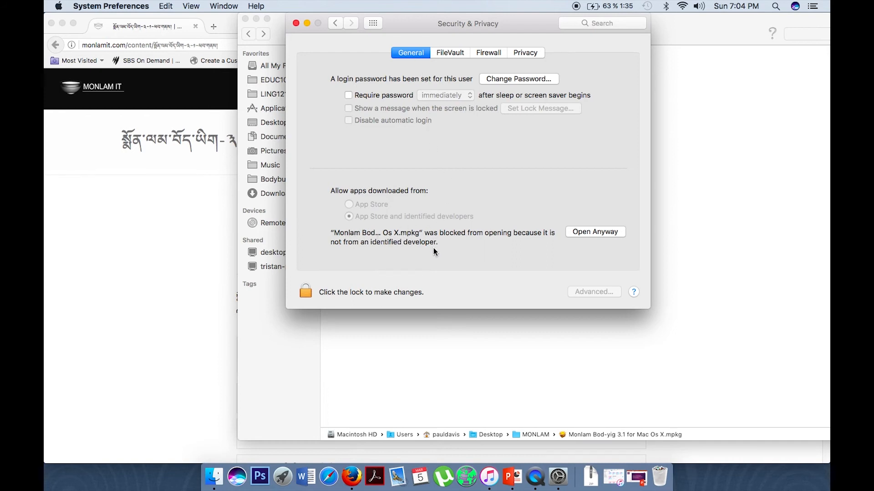
pyautogui.click(603, 231)
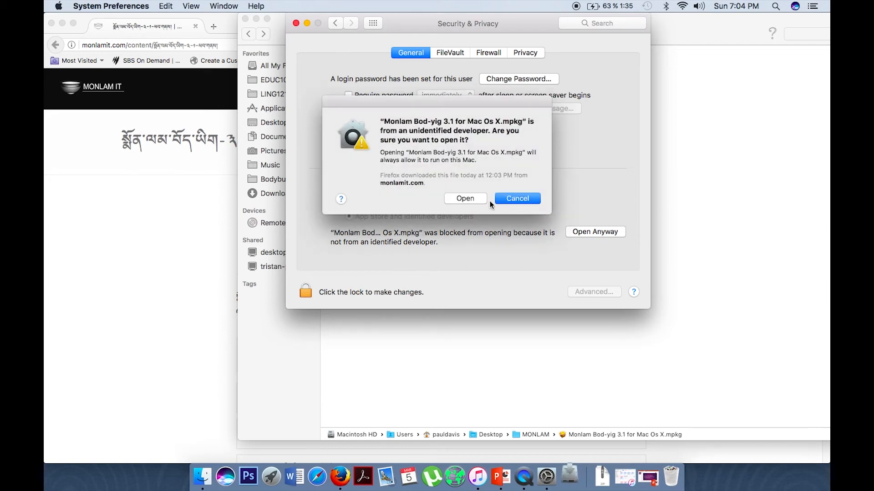
pyautogui.click(466, 198)
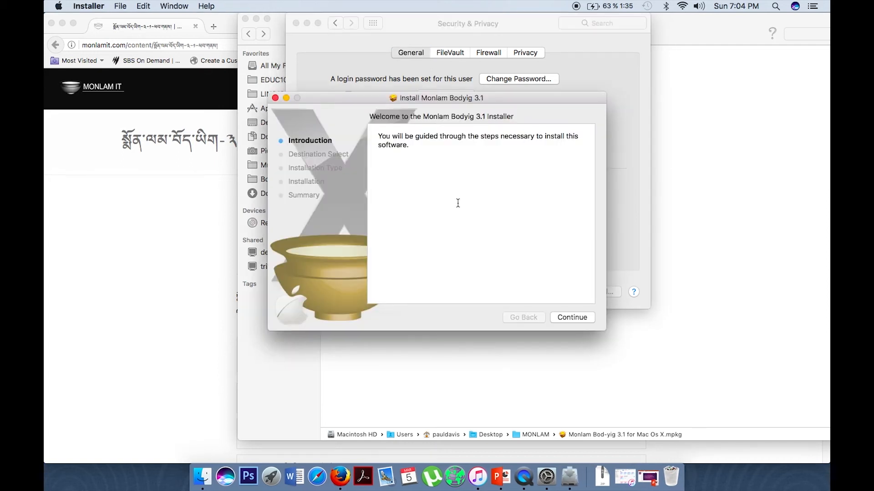
# - Install Monlam Bodyig 3.1 on Macintosh HD with the account password, then close the installer
pyautogui.click(578, 319)
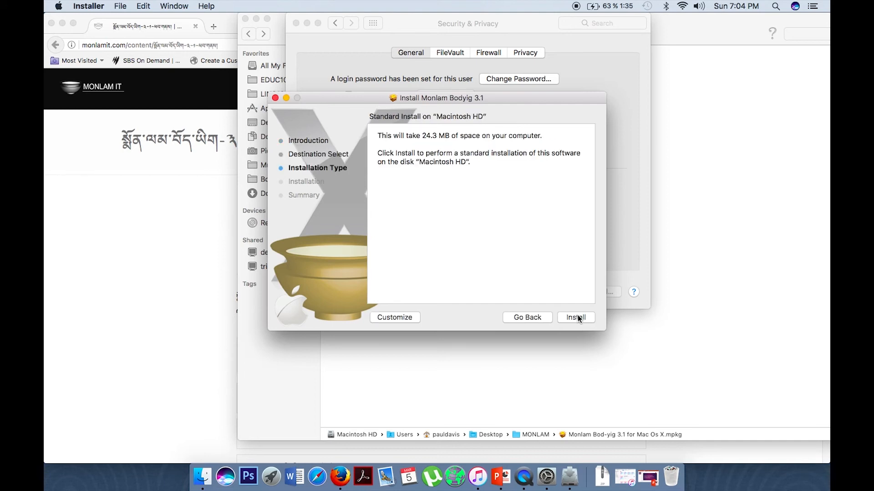
pyautogui.click(576, 317)
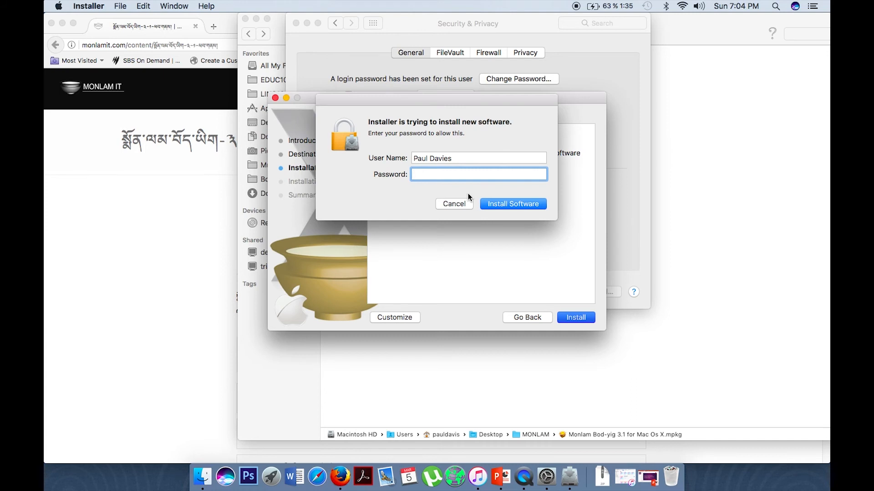
pyautogui.write('•••••••••••')
pyautogui.click(526, 206)
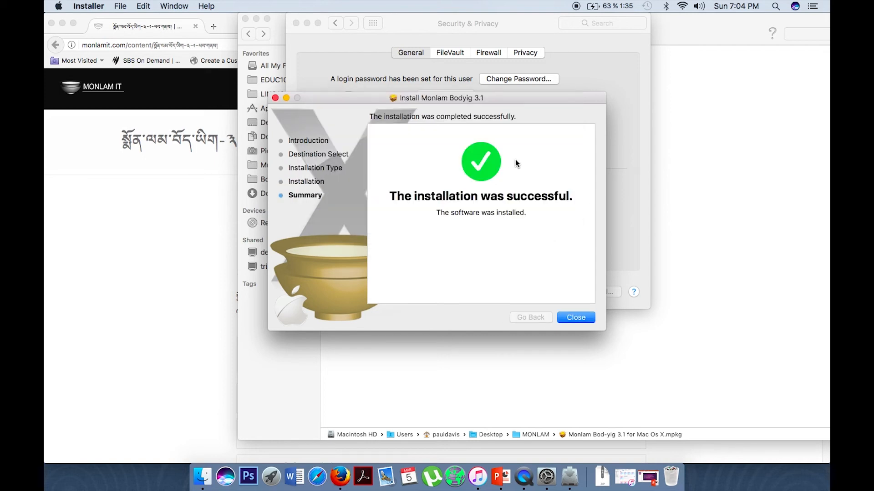
pyautogui.click(576, 318)
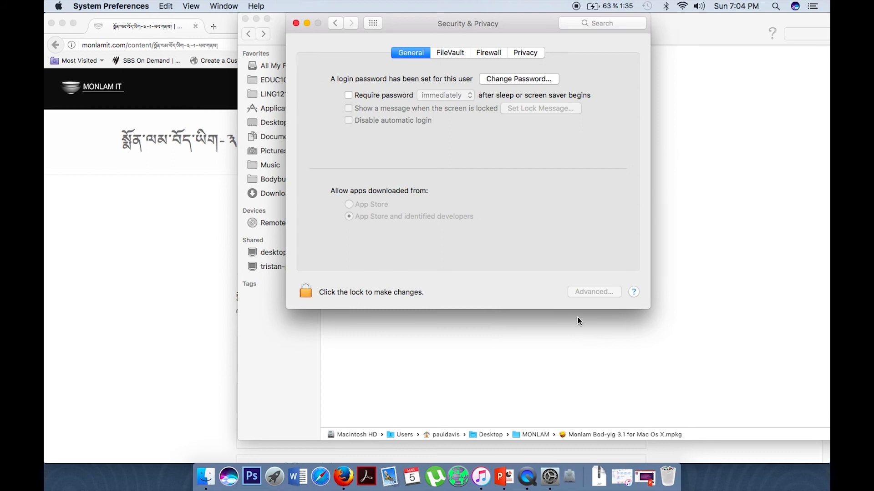
# - Close System Preferences and launch Microsoft Word from the Dock
pyautogui.click(331, 22)
pyautogui.click(296, 23)
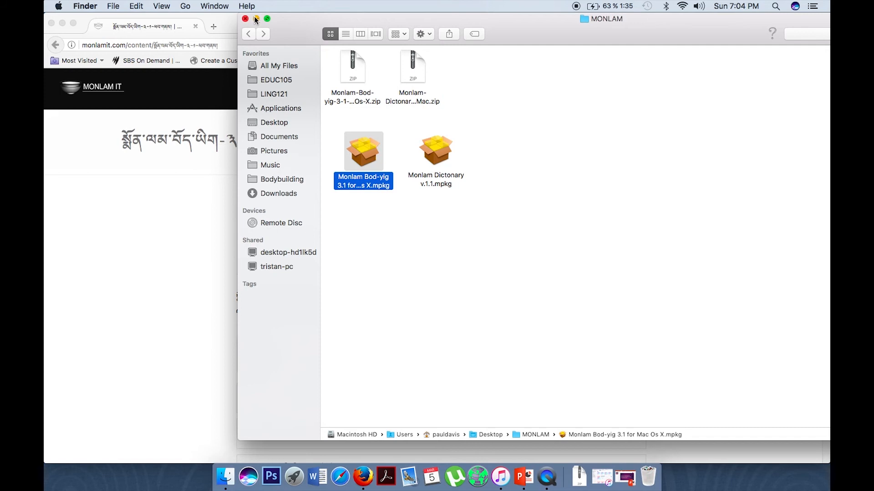
pyautogui.click(322, 481)
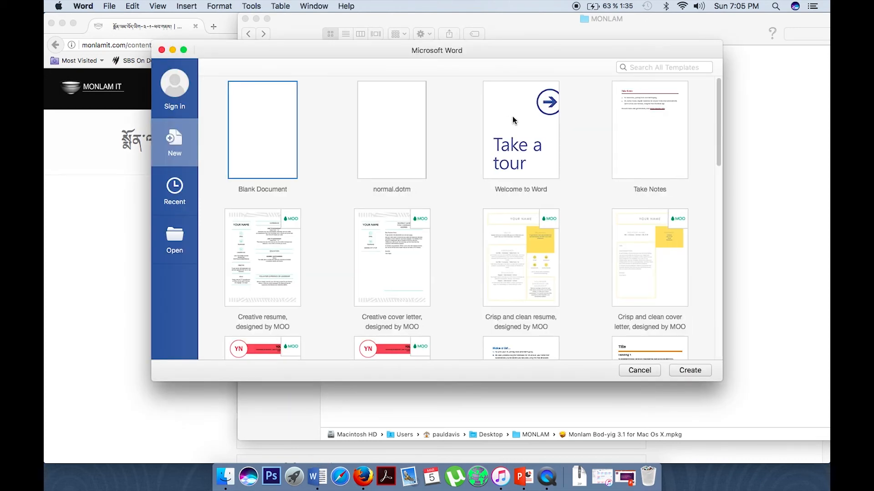
# - Create a blank document and set its font to Monlam Uni OuChan2
pyautogui.doubleClick(275, 135)
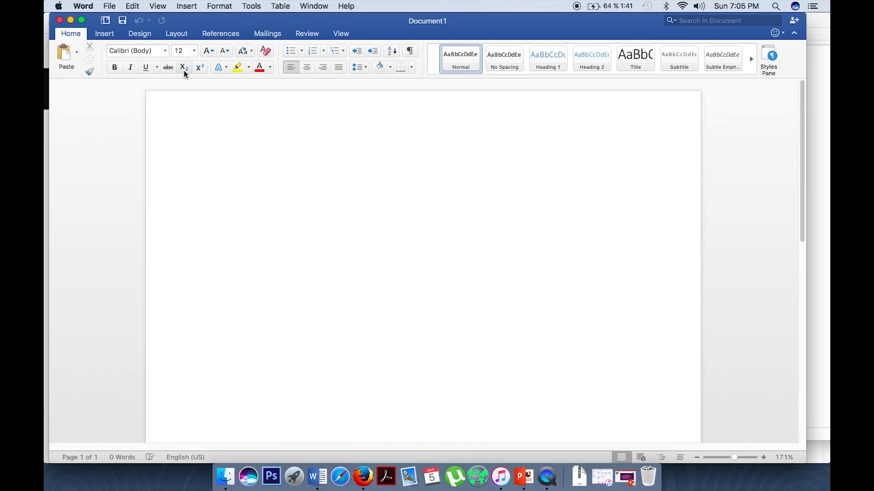
pyautogui.click(166, 51)
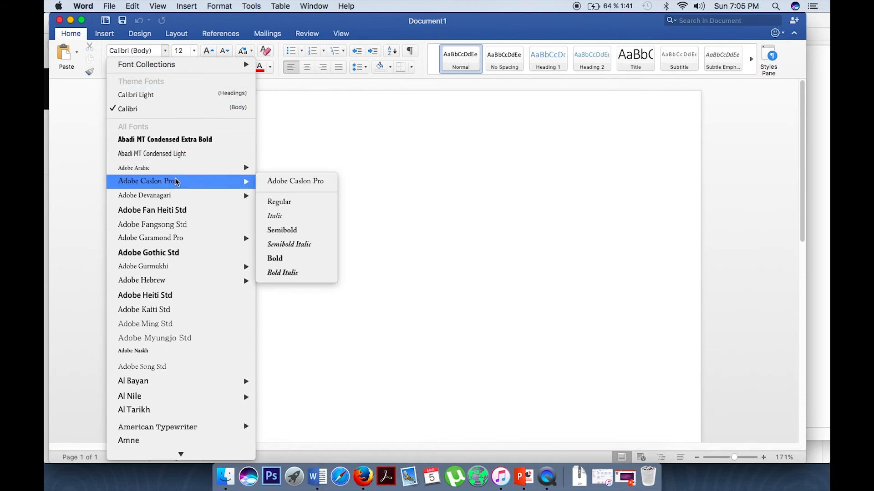
pyautogui.scroll(-5, 179, 179)
pyautogui.scroll(-20, 182, 174)
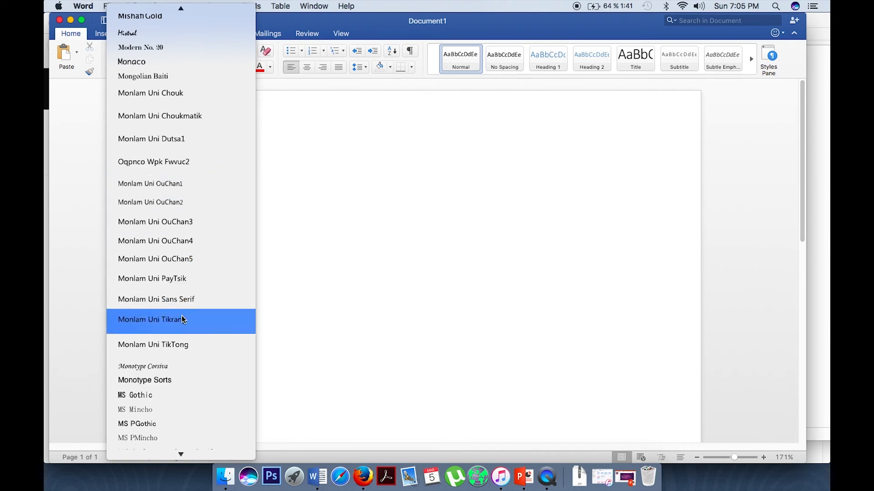
pyautogui.click(166, 204)
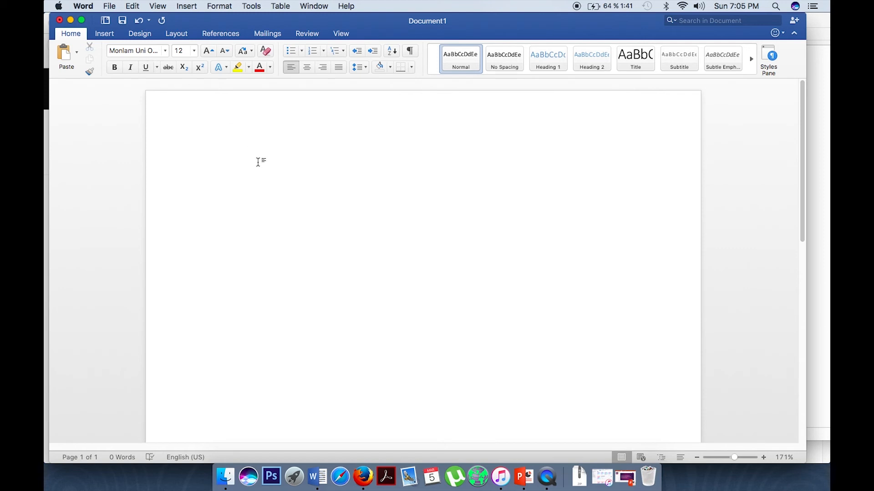
pyautogui.write('hdkjaShdiuasbc')
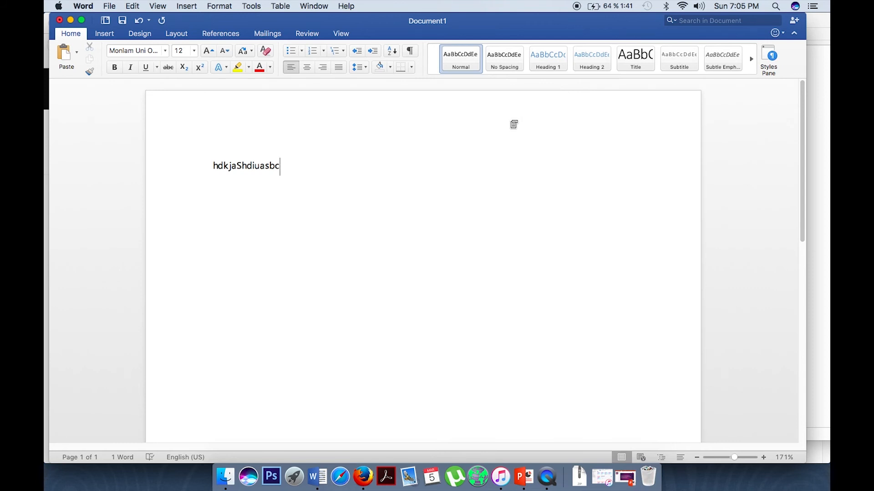
pyautogui.press('BackSpace')
pyautogui.press('BackSpace')
pyautogui.press('BackSpace')
pyautogui.press('BackSpace')
pyautogui.press('BackSpace')
pyautogui.press('BackSpace')
pyautogui.press('BackSpace')
pyautogui.press('BackSpace')
pyautogui.press('BackSpace')
pyautogui.press('BackSpace')
pyautogui.press('BackSpace')
pyautogui.press('BackSpace')
pyautogui.press('BackSpace')
pyautogui.press('BackSpace')
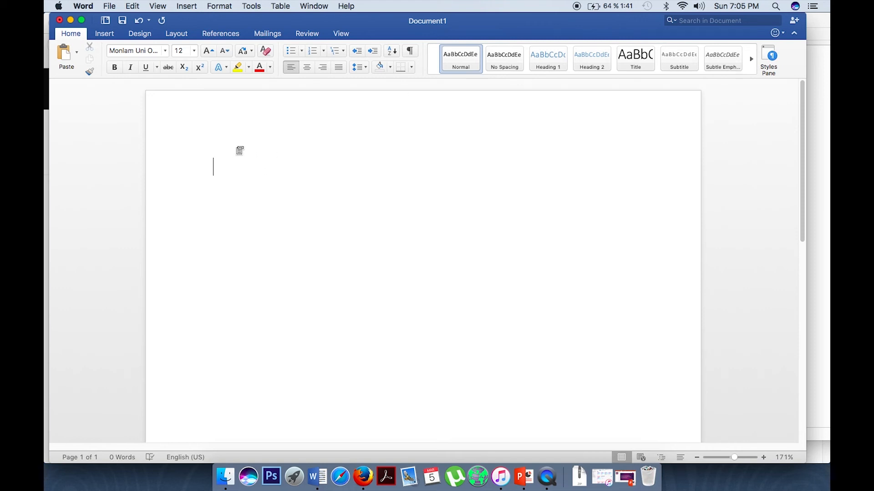
# - Open System Preferences' Keyboard settings on the Input Sources tab
pyautogui.click(62, 7)
pyautogui.click(82, 36)
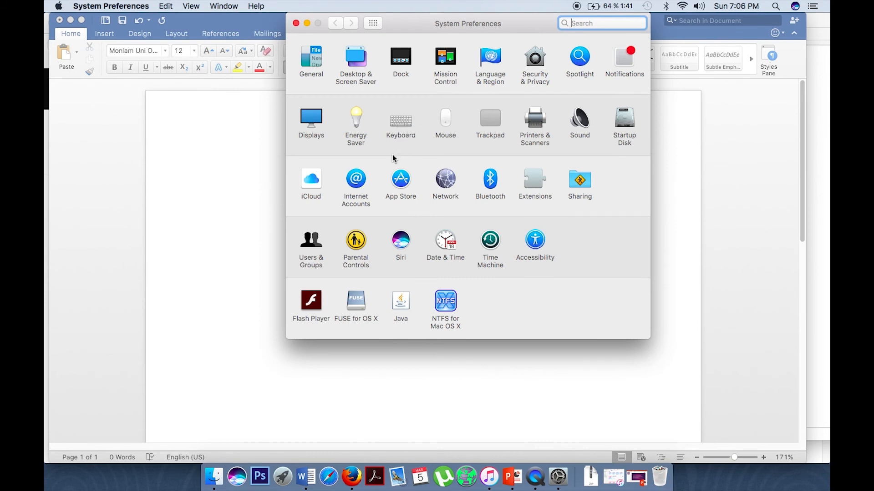
pyautogui.click(403, 124)
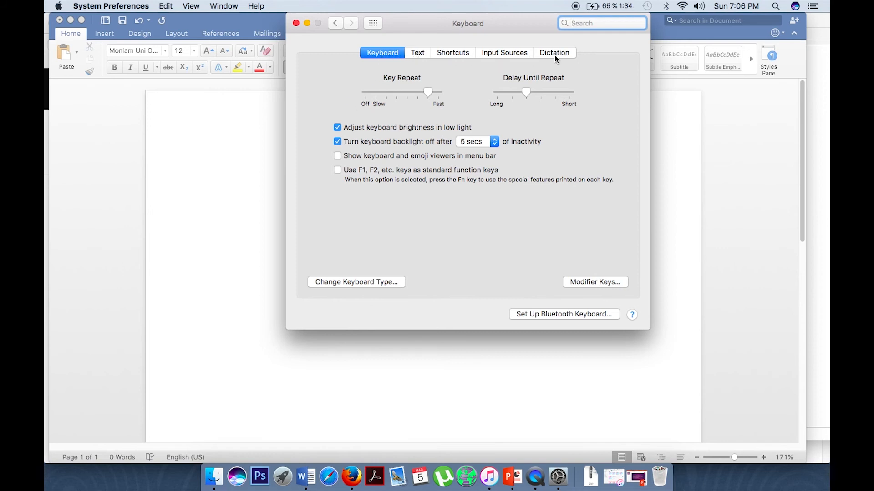
pyautogui.click(498, 52)
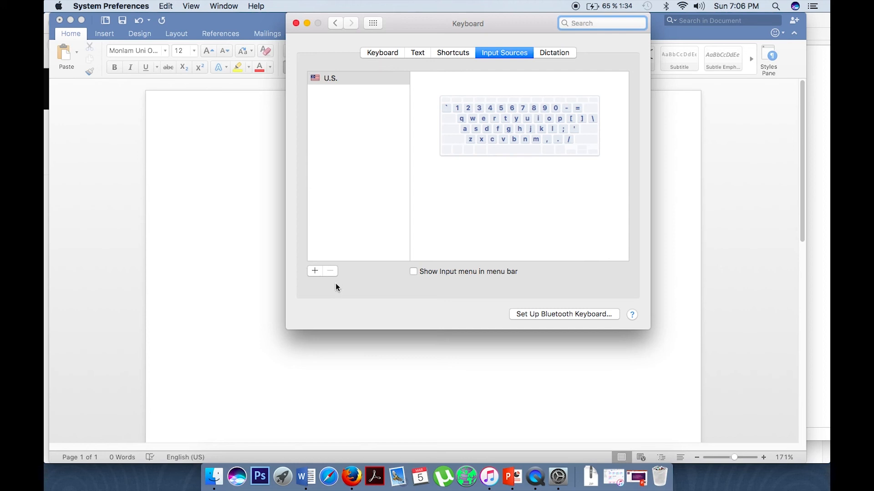
# - Add Monlam Bod-yig v3.00 from Others as an input source, then close System Preferences
pyautogui.click(315, 272)
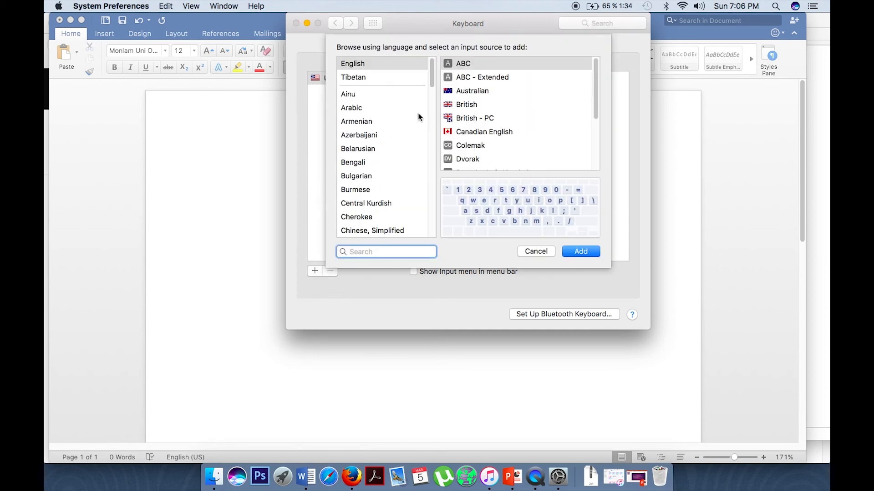
pyautogui.moveTo(433, 73); pyautogui.dragTo(448, 228)
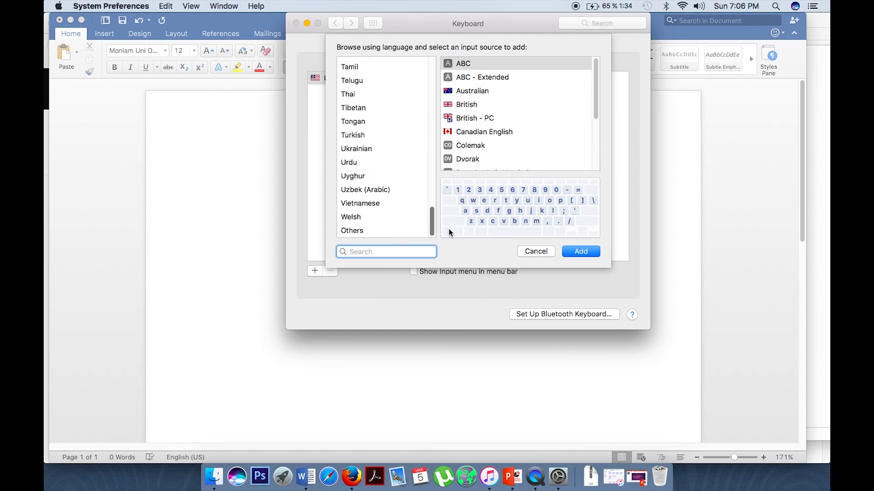
pyautogui.click(353, 231)
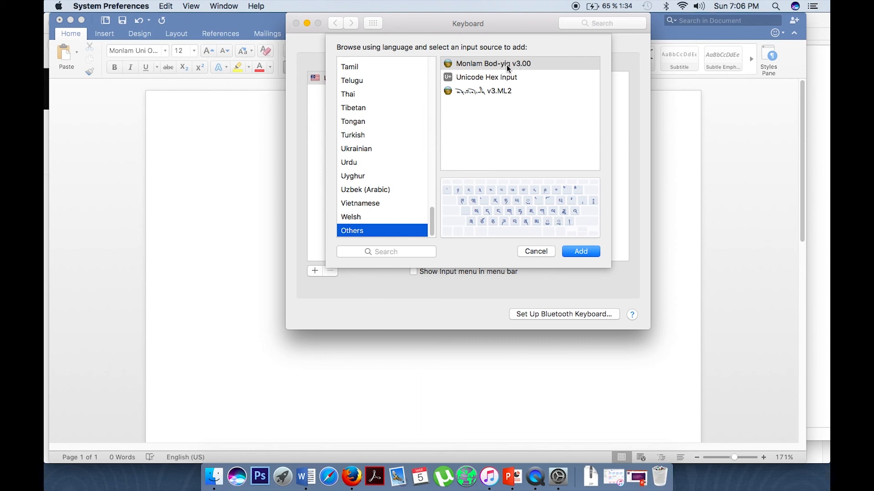
pyautogui.click(532, 66)
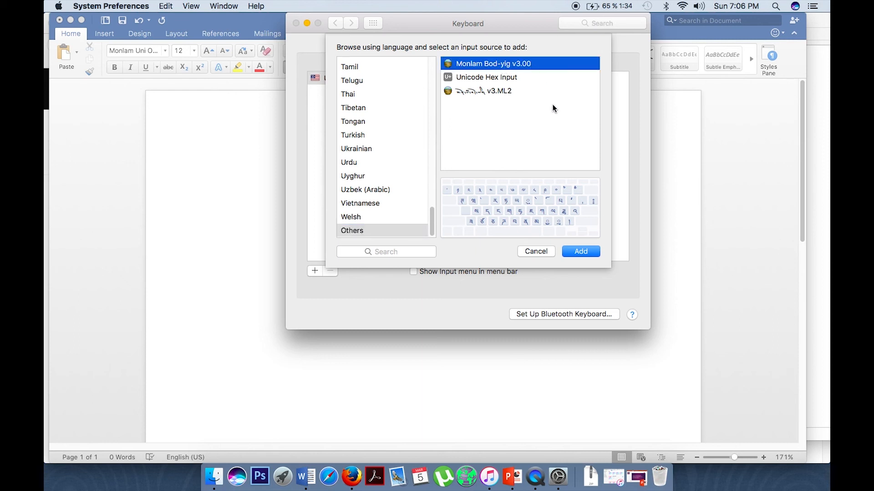
pyautogui.click(581, 252)
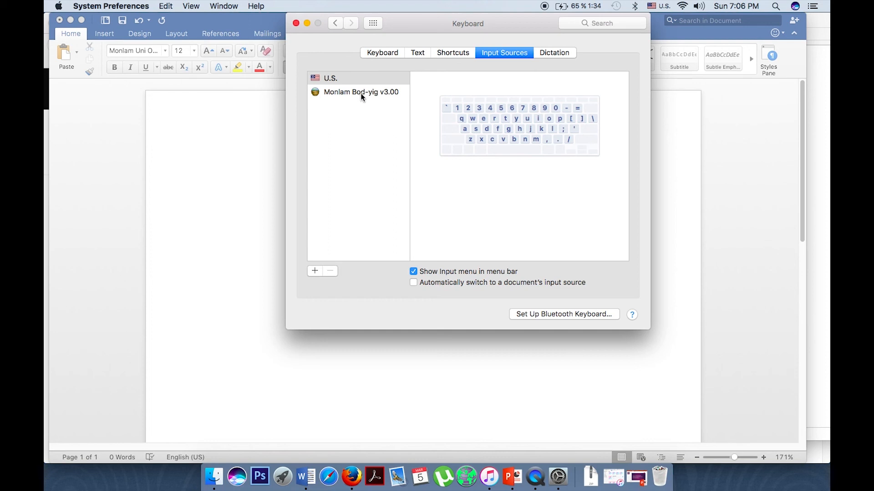
pyautogui.click(296, 24)
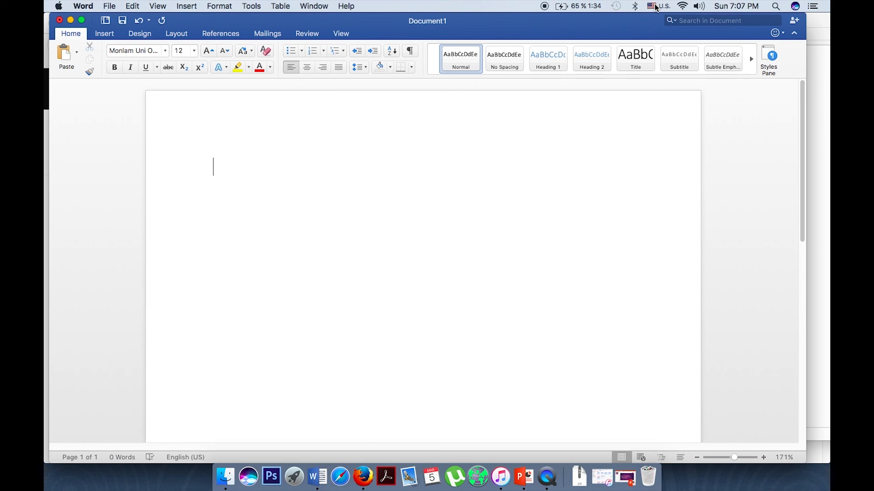
# - Reopen System Preferences' Keyboard settings on the Input Sources list
pyautogui.click(58, 6)
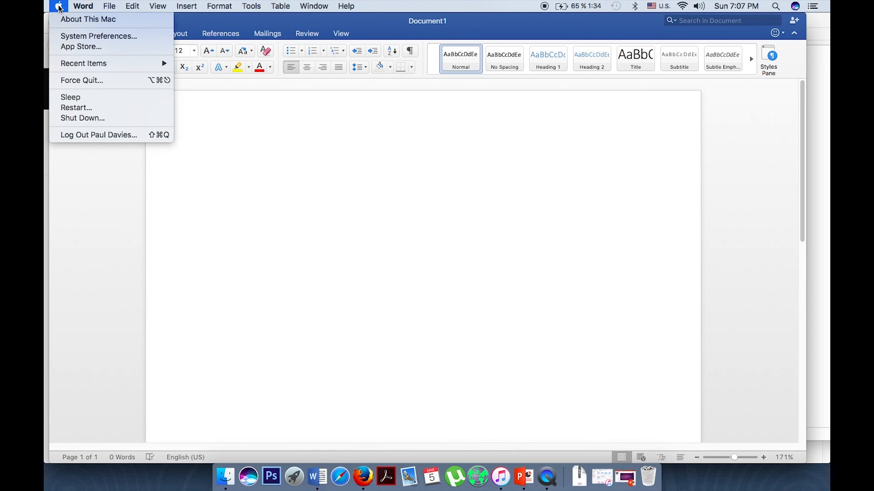
pyautogui.click(81, 37)
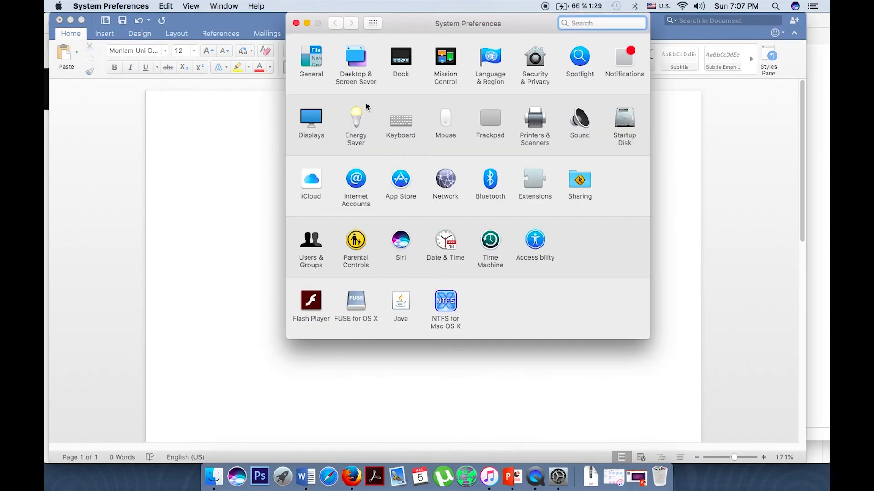
pyautogui.click(397, 121)
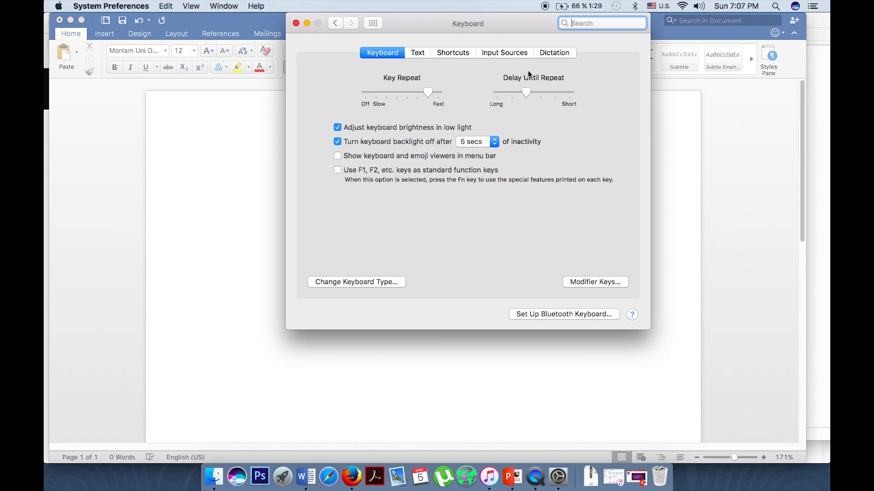
pyautogui.click(502, 53)
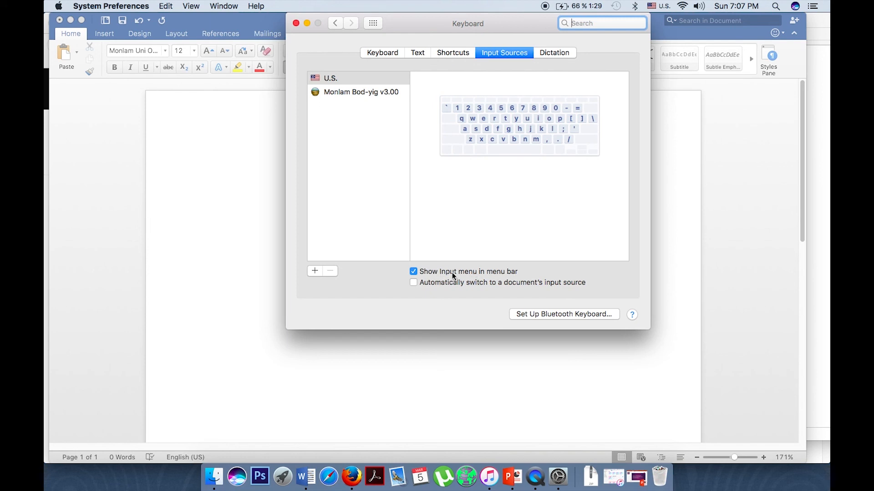
pyautogui.click(382, 51)
pyautogui.click(337, 22)
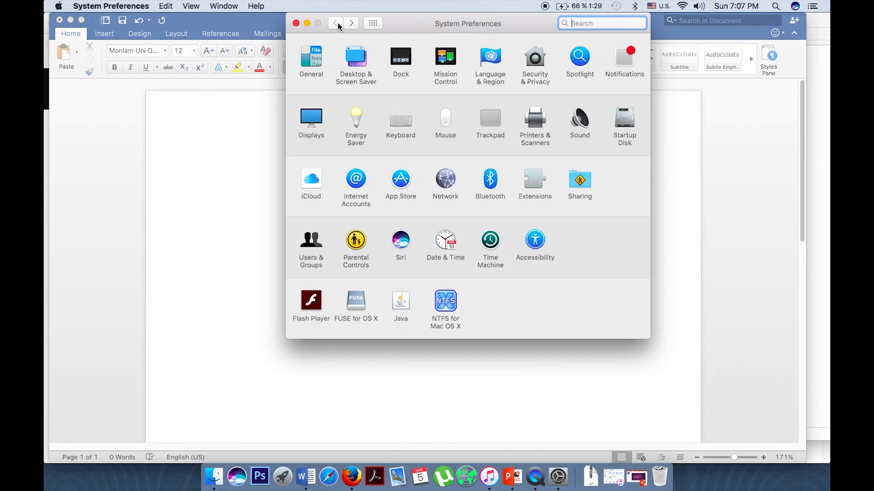
pyautogui.click(396, 119)
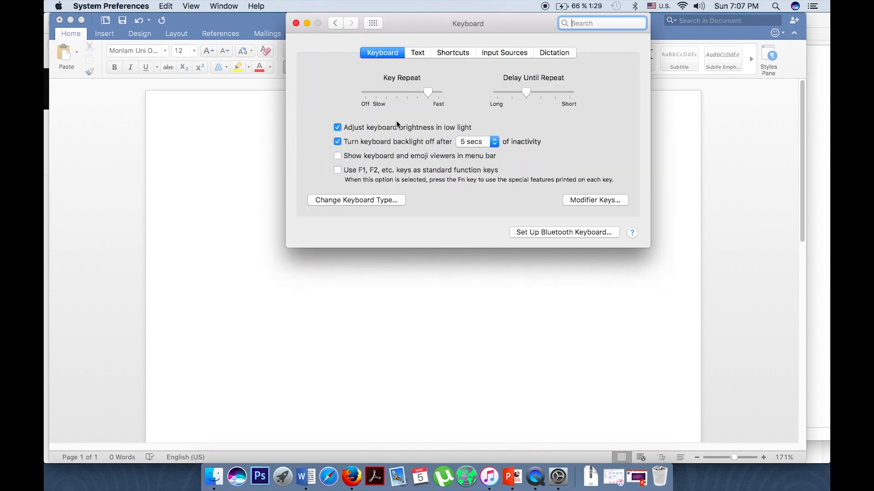
pyautogui.click(503, 53)
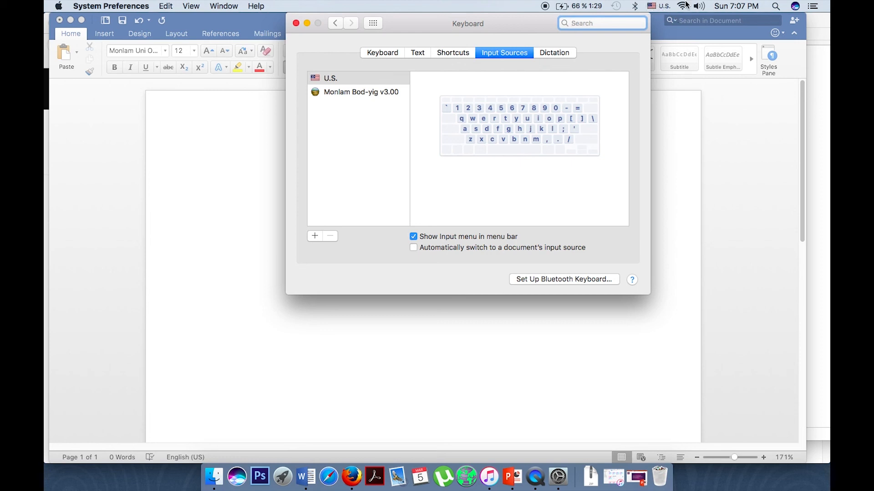
# - Keep Show Input menu on, switch to Monlam Bod-yig v3.00, and return to Word
pyautogui.click(413, 237)
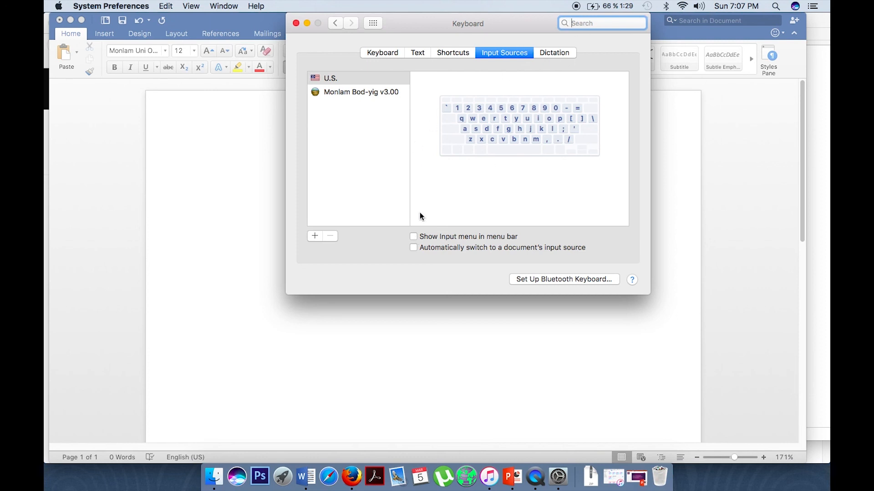
pyautogui.click(413, 237)
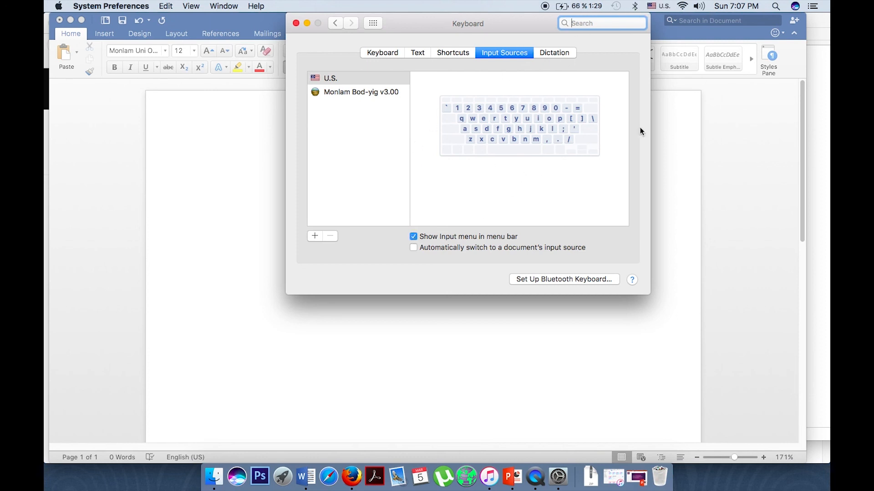
pyautogui.click(661, 8)
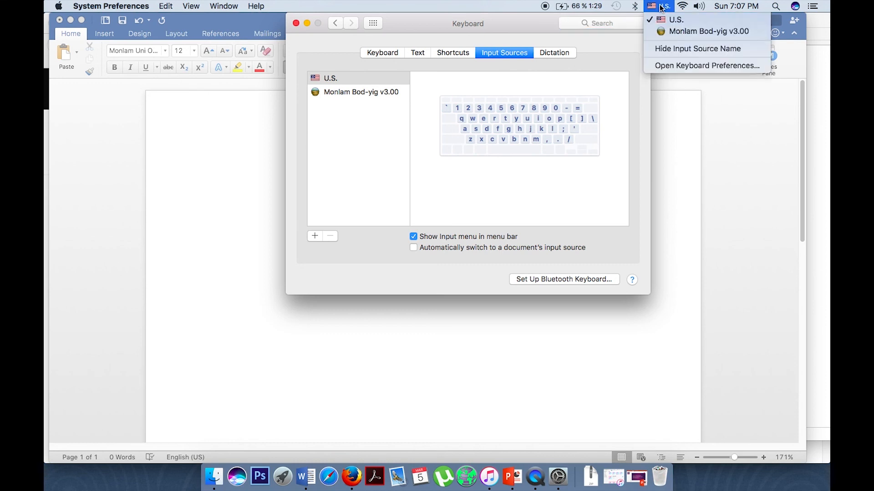
pyautogui.click(670, 34)
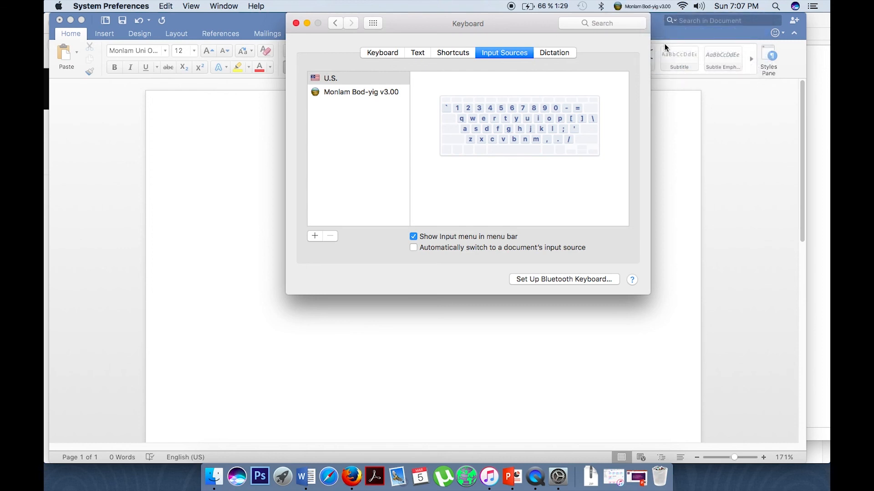
pyautogui.click(243, 164)
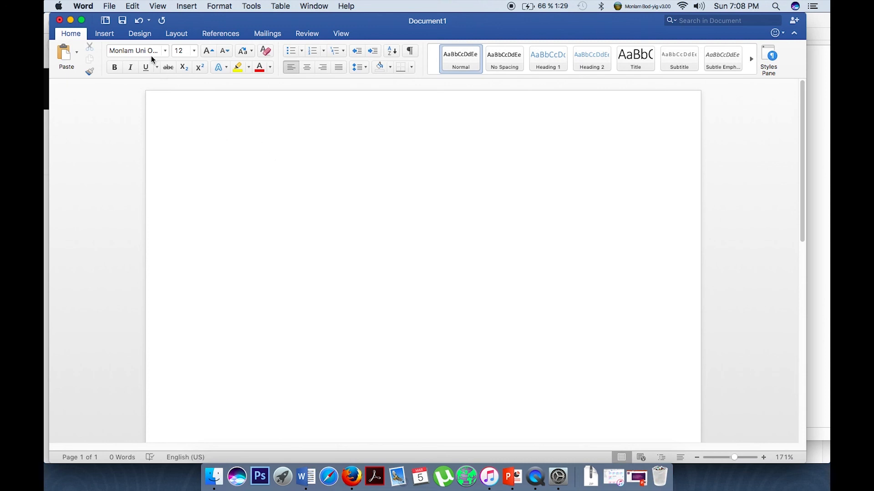
# - Confirm Monlam Uni OuChan2 is still the selected font
pyautogui.click(164, 52)
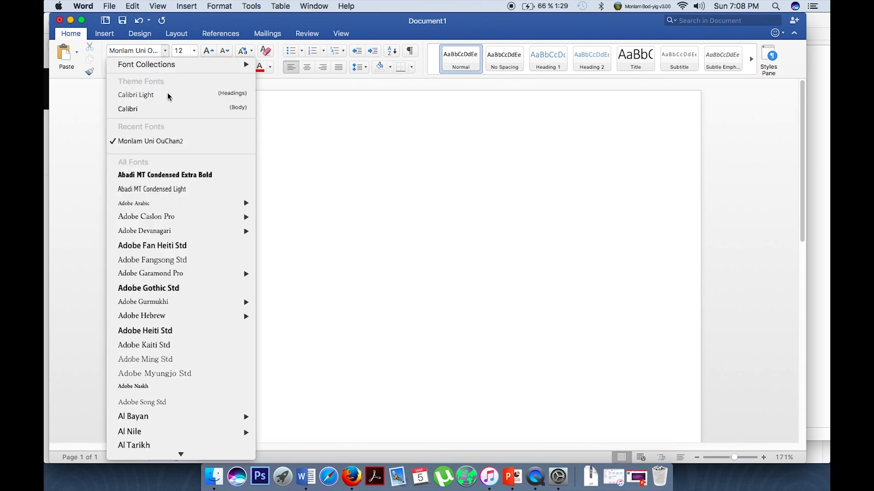
pyautogui.scroll(-20, 217, 187)
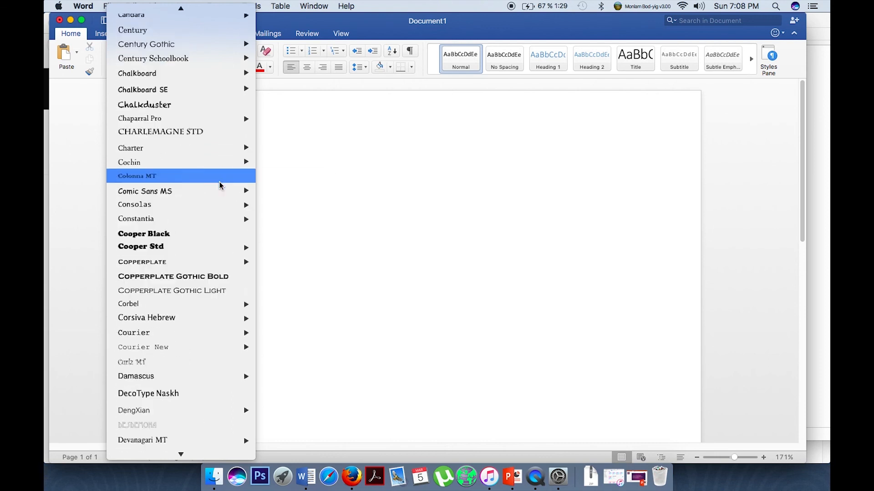
pyautogui.moveTo(219, 183)
pyautogui.scroll(-15, 219, 184)
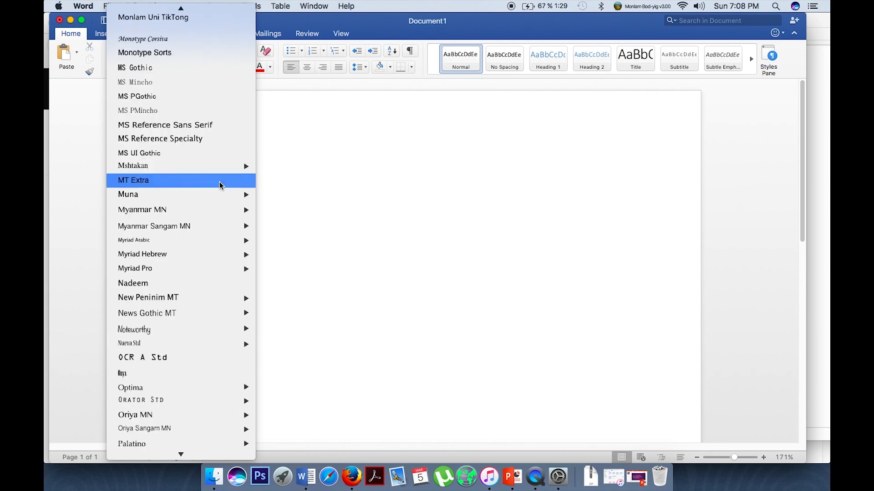
pyautogui.scroll(10, 206, 214)
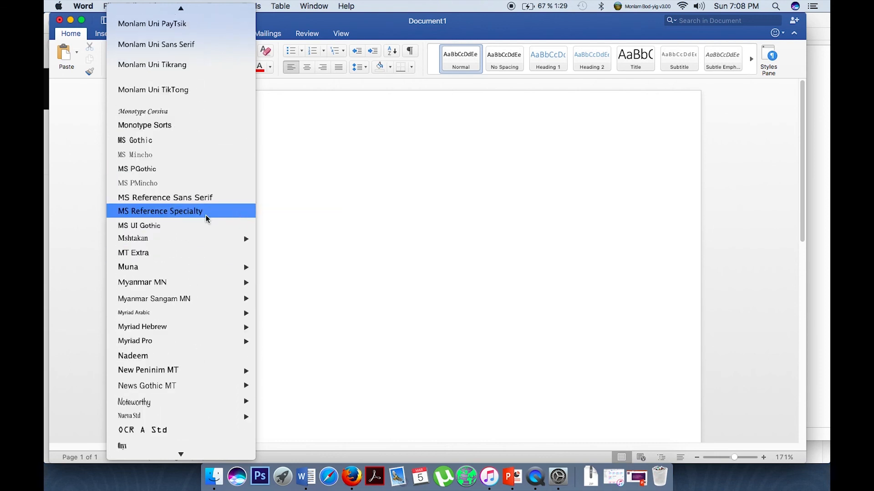
pyautogui.click(332, 144)
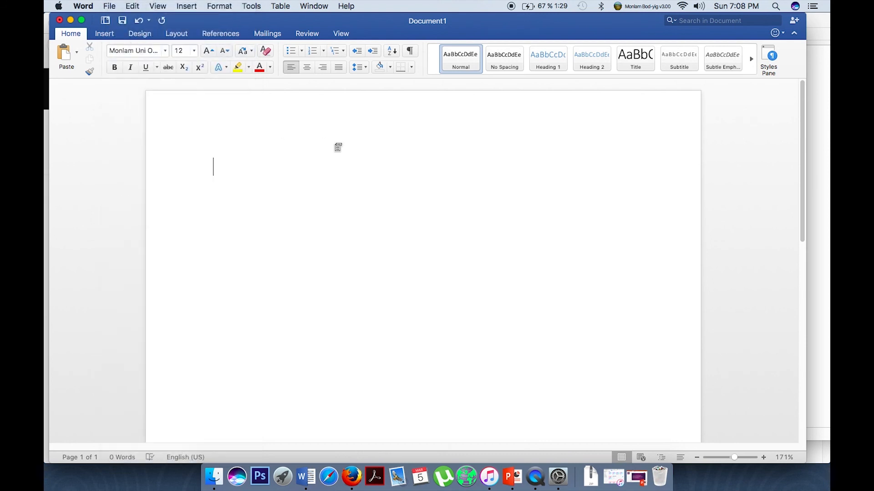
# - Set the font size to 20 and type the Tibetan text 'དདདེསིགལཀྱུདསིསྐ'
pyautogui.click(195, 51)
pyautogui.click(192, 198)
pyautogui.write('དདདེ')
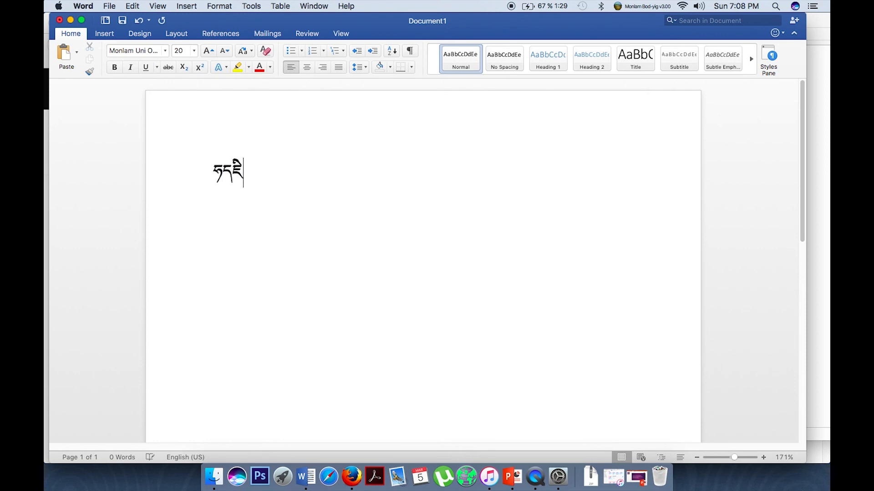
pyautogui.write('སིགལཀྱུདསིསྐ')
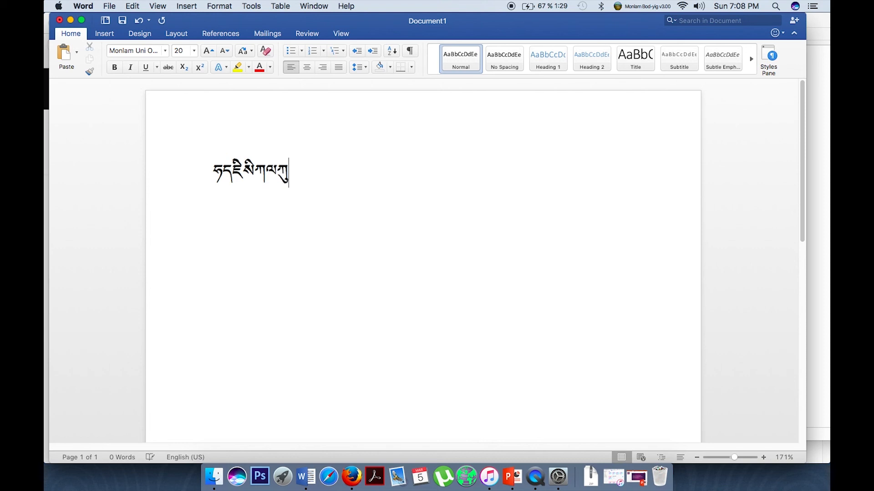